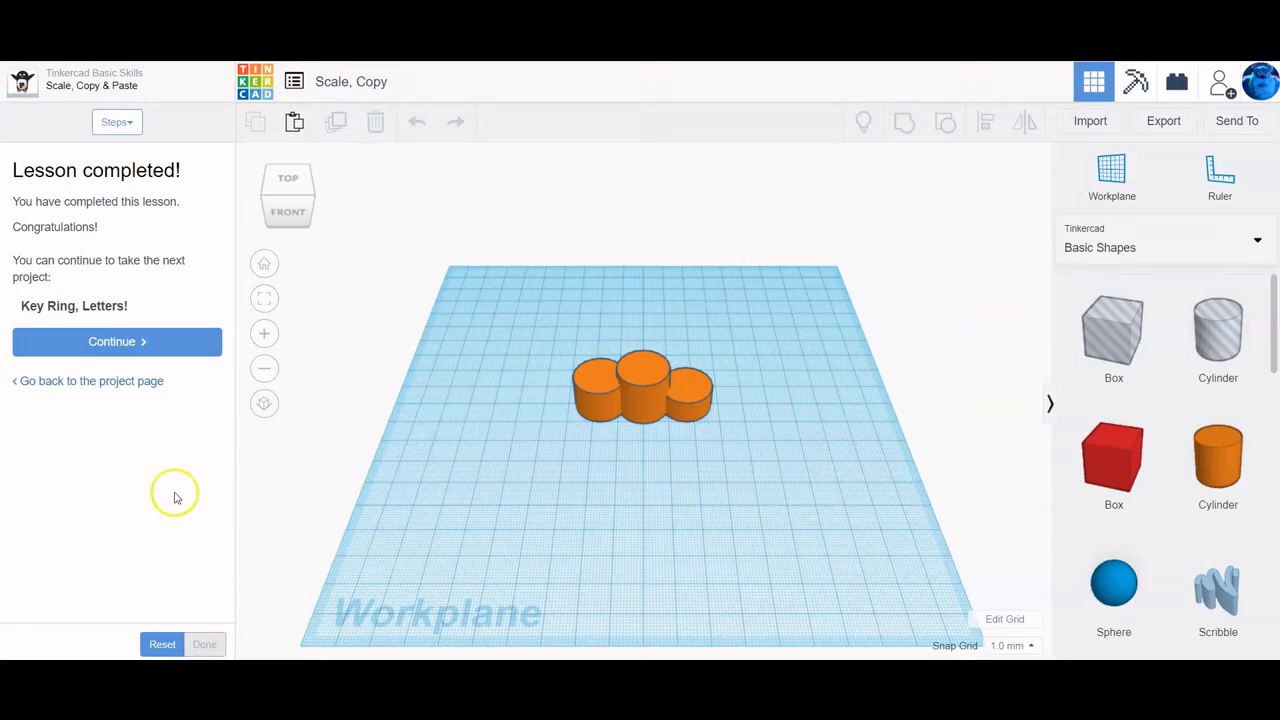
Step: Continue to the Key Ring, Letters! lesson and open the instructions of its second step
{"action": "left_click", "coordinate": [135, 344]}
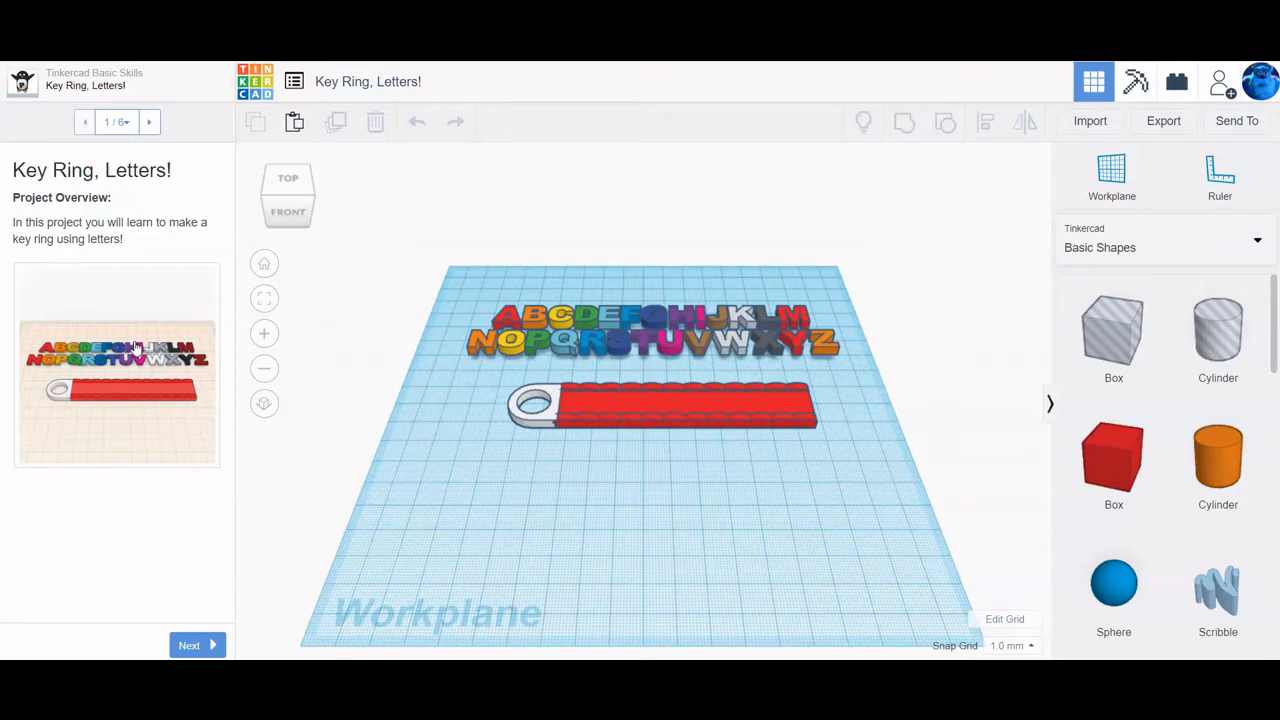
{"action": "left_click", "coordinate": [201, 647]}
{"action": "scroll", "coordinate": [168, 437], "scroll_direction": "down", "scroll_amount": 1}
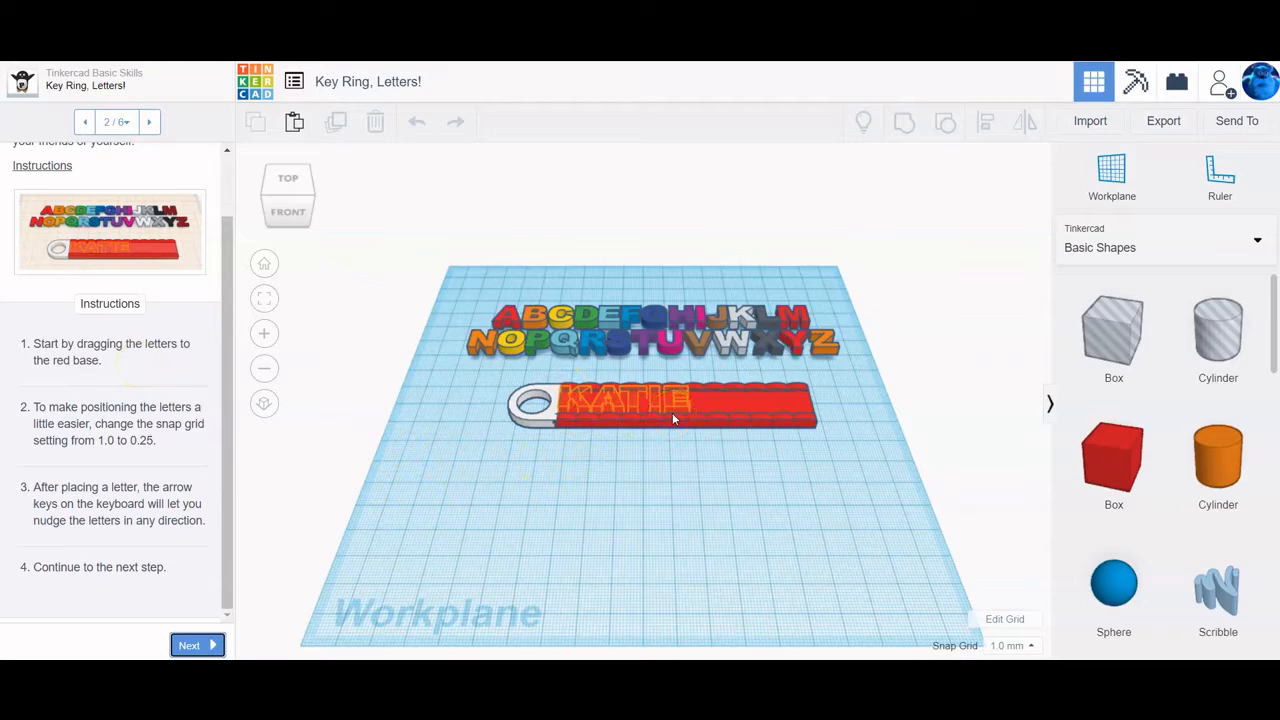
Step: Move the letters K, A, T, I and E from the alphabet onto their matching orange outlines on the red base
{"action": "left_click_drag", "start_coordinate": [738, 322], "coordinate": [573, 401]}
{"action": "left_click_drag", "start_coordinate": [505, 318], "coordinate": [598, 408]}
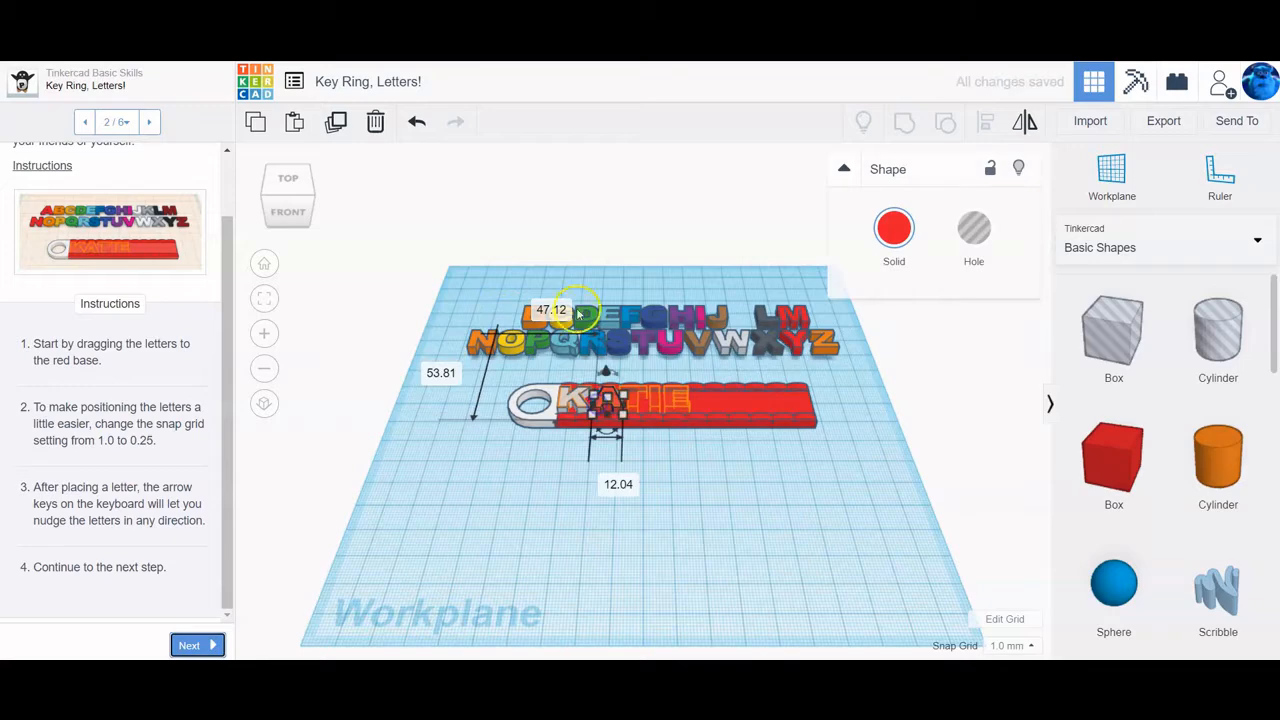
{"action": "left_click_drag", "start_coordinate": [646, 342], "coordinate": [634, 396]}
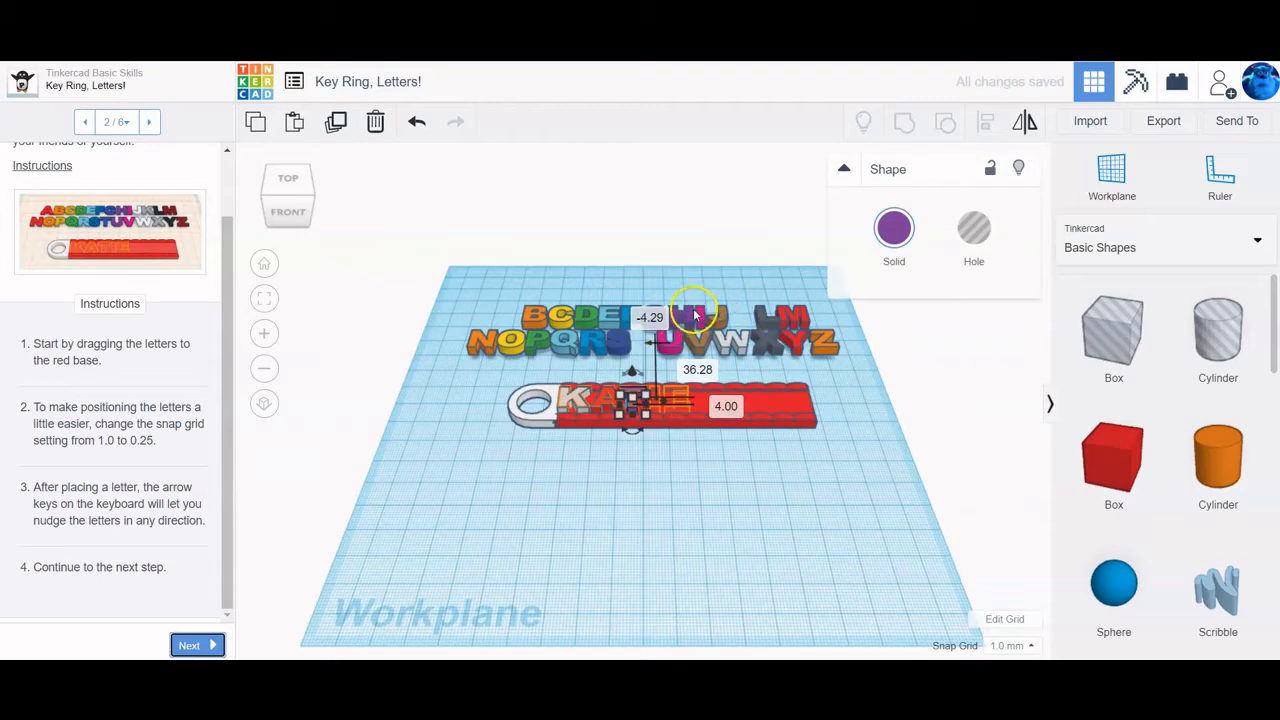
{"action": "left_click_drag", "start_coordinate": [703, 318], "coordinate": [653, 394]}
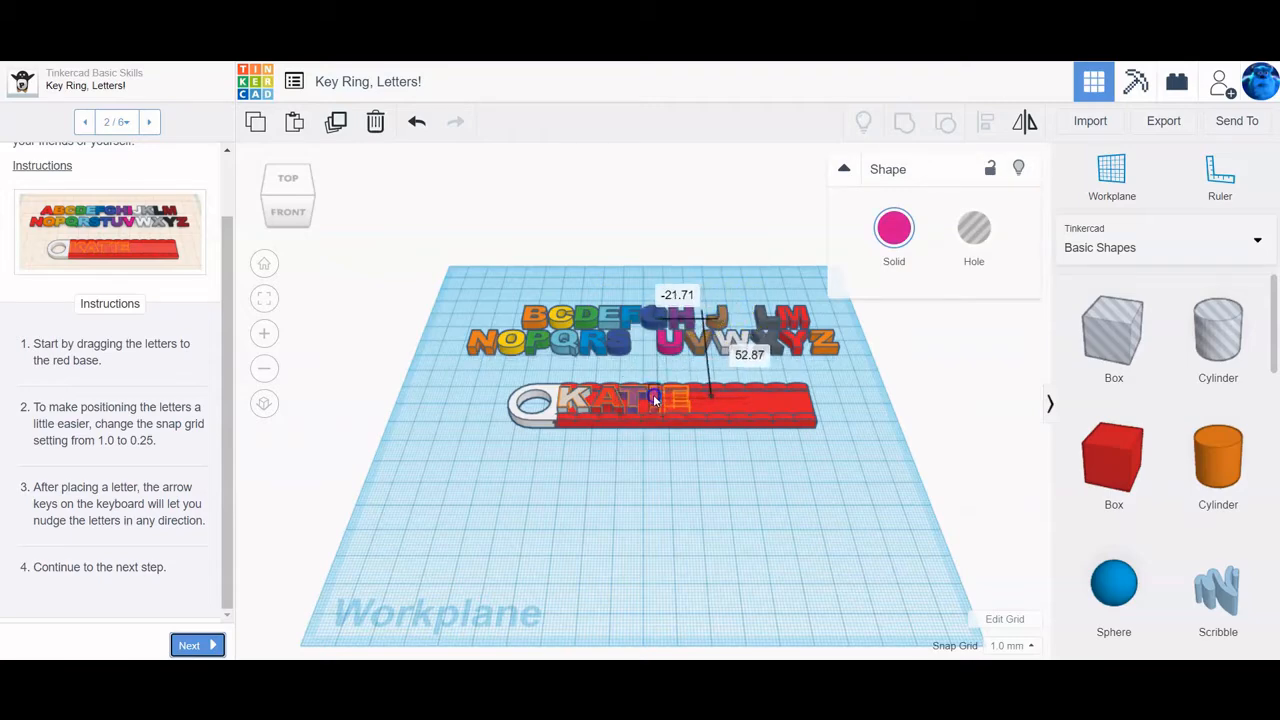
{"action": "left_click_drag", "start_coordinate": [598, 325], "coordinate": [674, 406]}
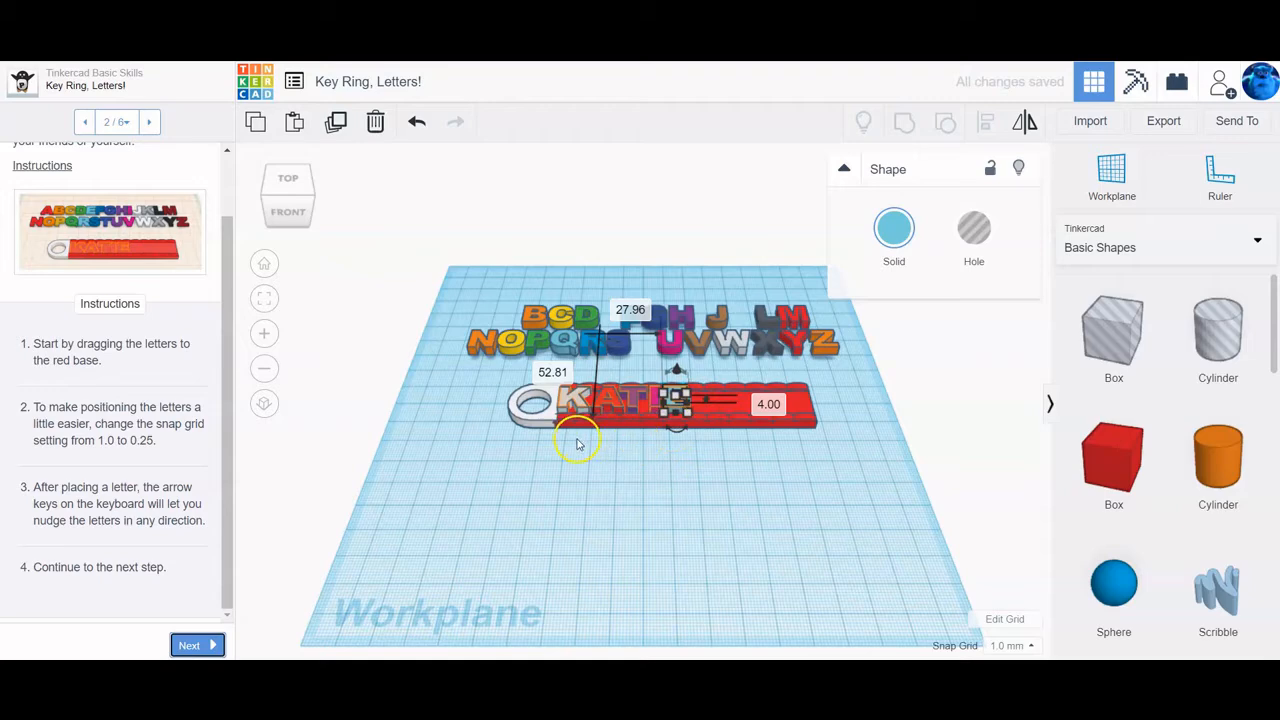
{"action": "left_click", "coordinate": [577, 443]}
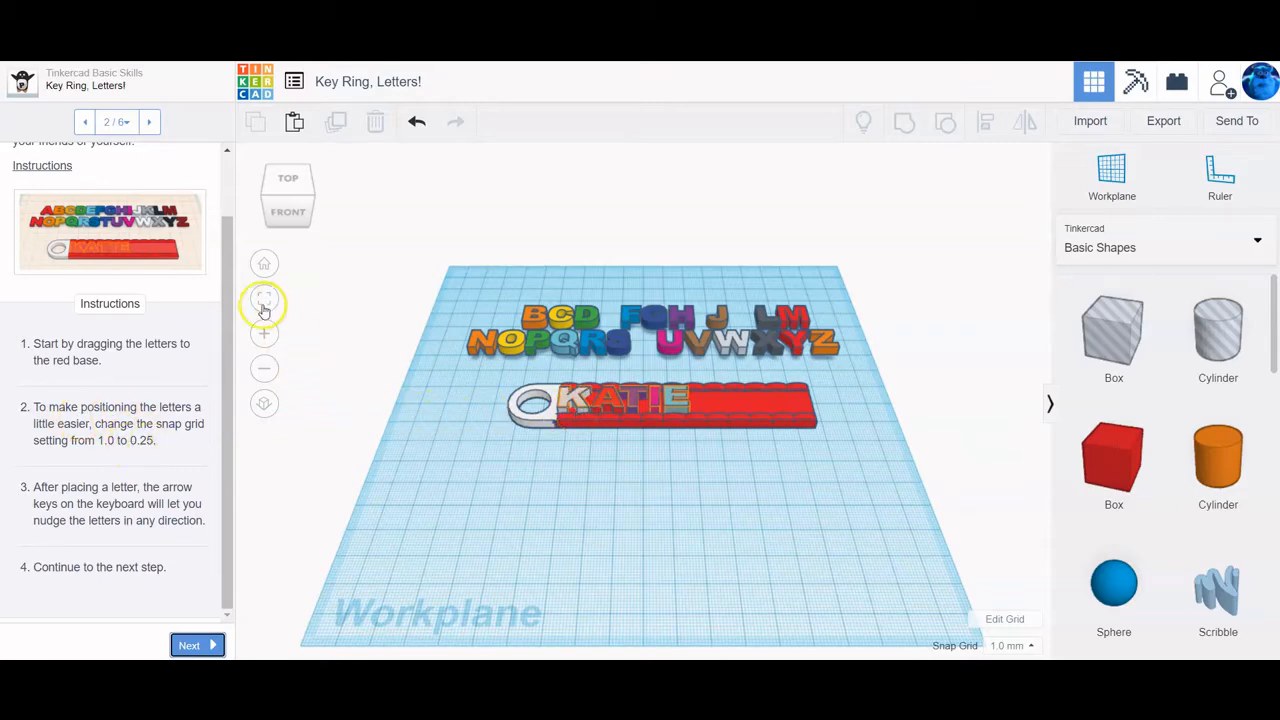
Step: Select the letter K on the key ring and set the snap grid to 0.25 mm
{"action": "left_click", "coordinate": [545, 412]}
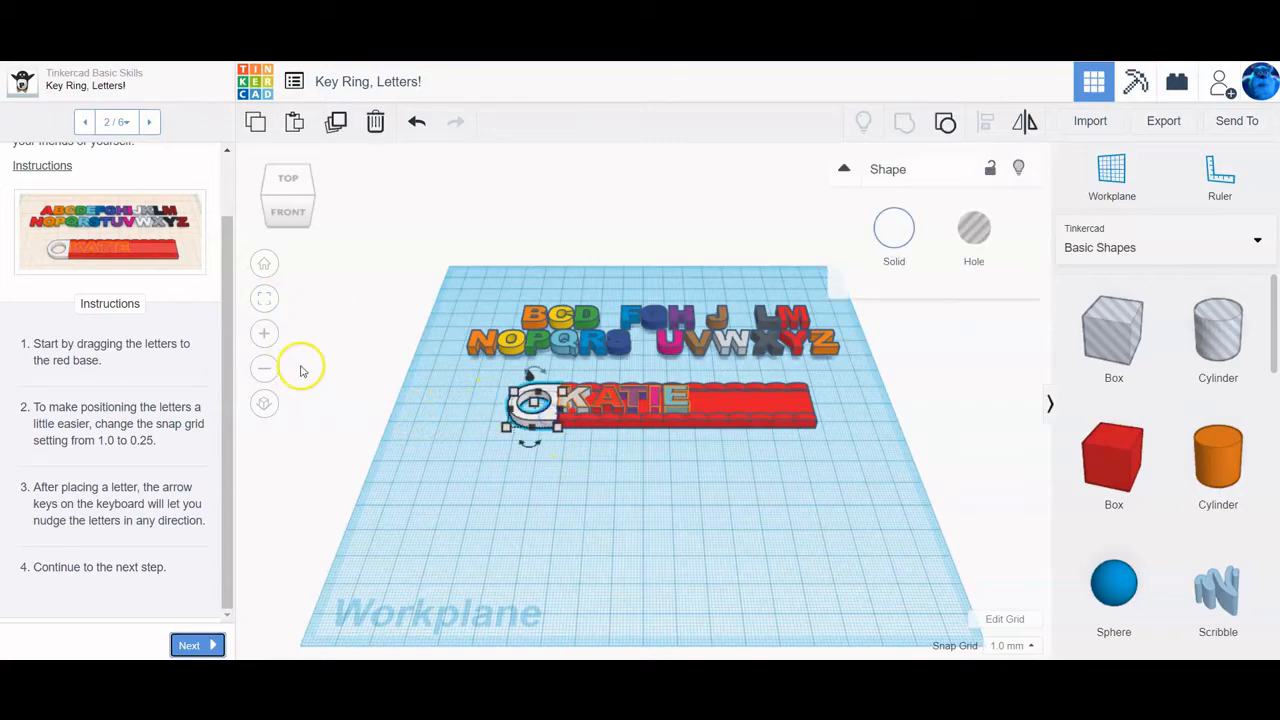
{"action": "left_click", "coordinate": [630, 426]}
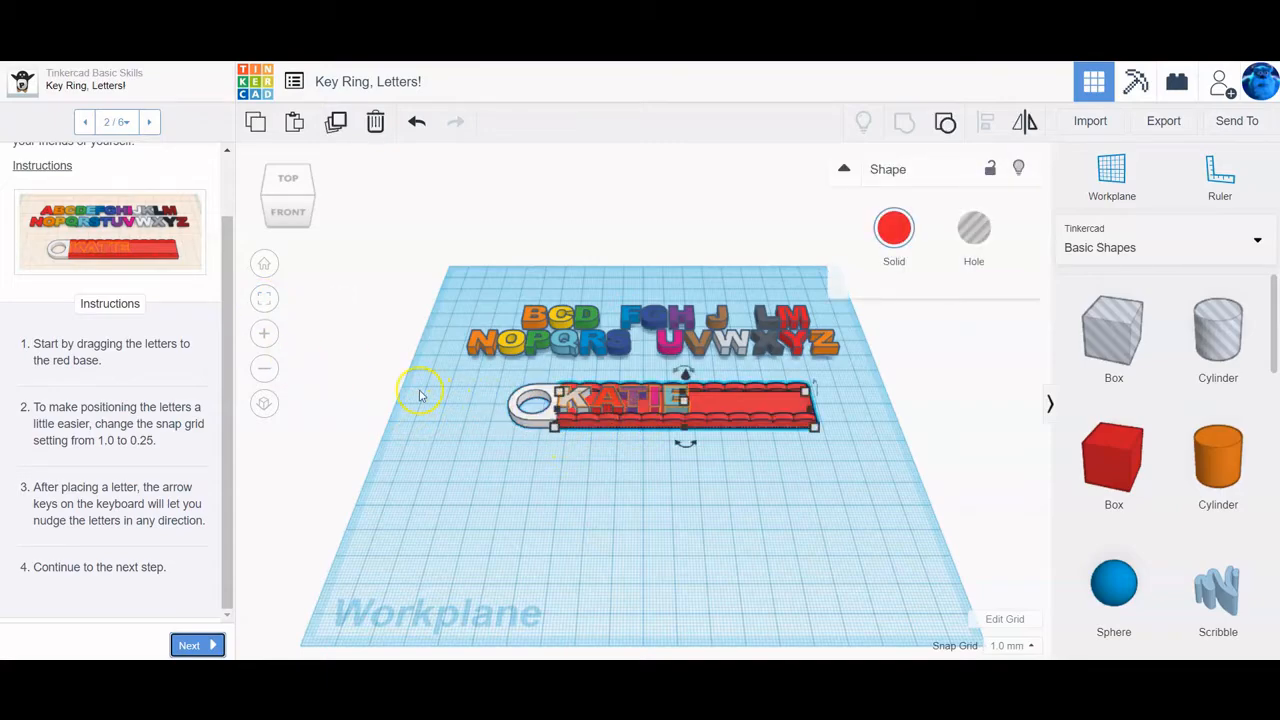
{"action": "left_click", "coordinate": [264, 298]}
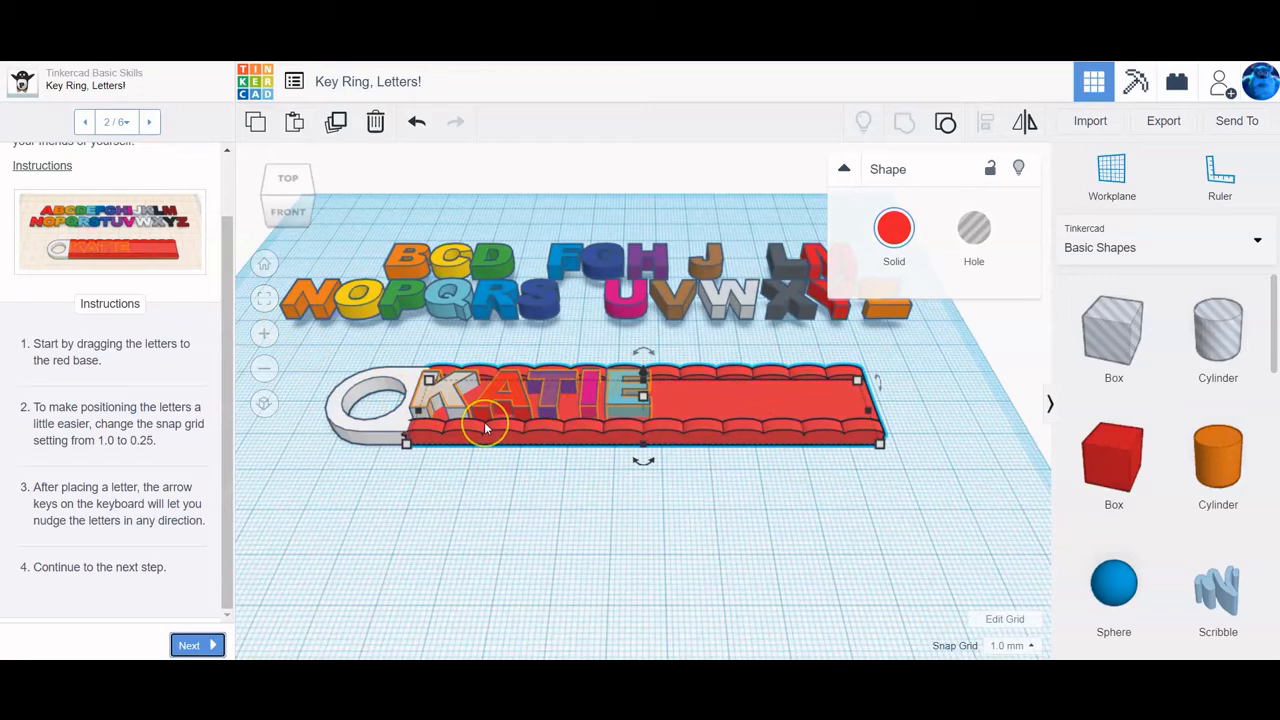
{"action": "scroll", "coordinate": [484, 421], "scroll_direction": "up", "scroll_amount": 5}
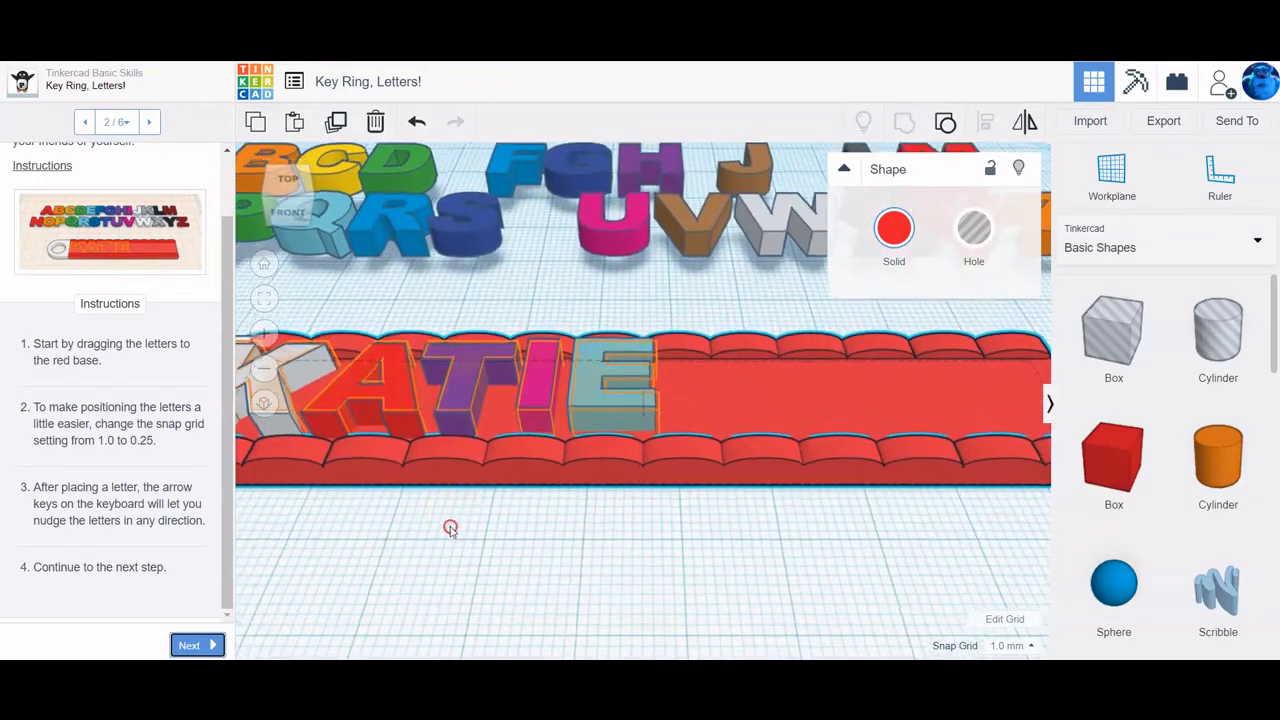
{"action": "right_click_drag", "start_coordinate": [450, 528], "coordinate": [450, 587]}
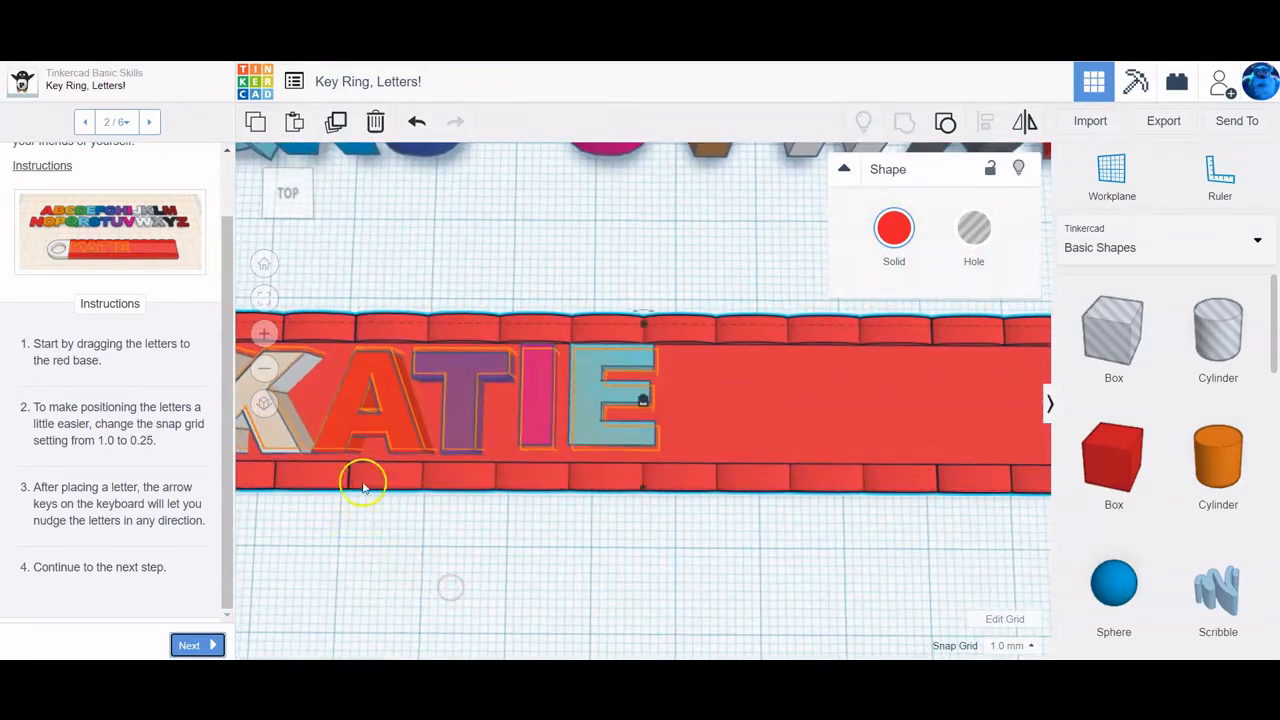
{"action": "left_click", "coordinate": [285, 430]}
{"action": "left_click", "coordinate": [262, 300]}
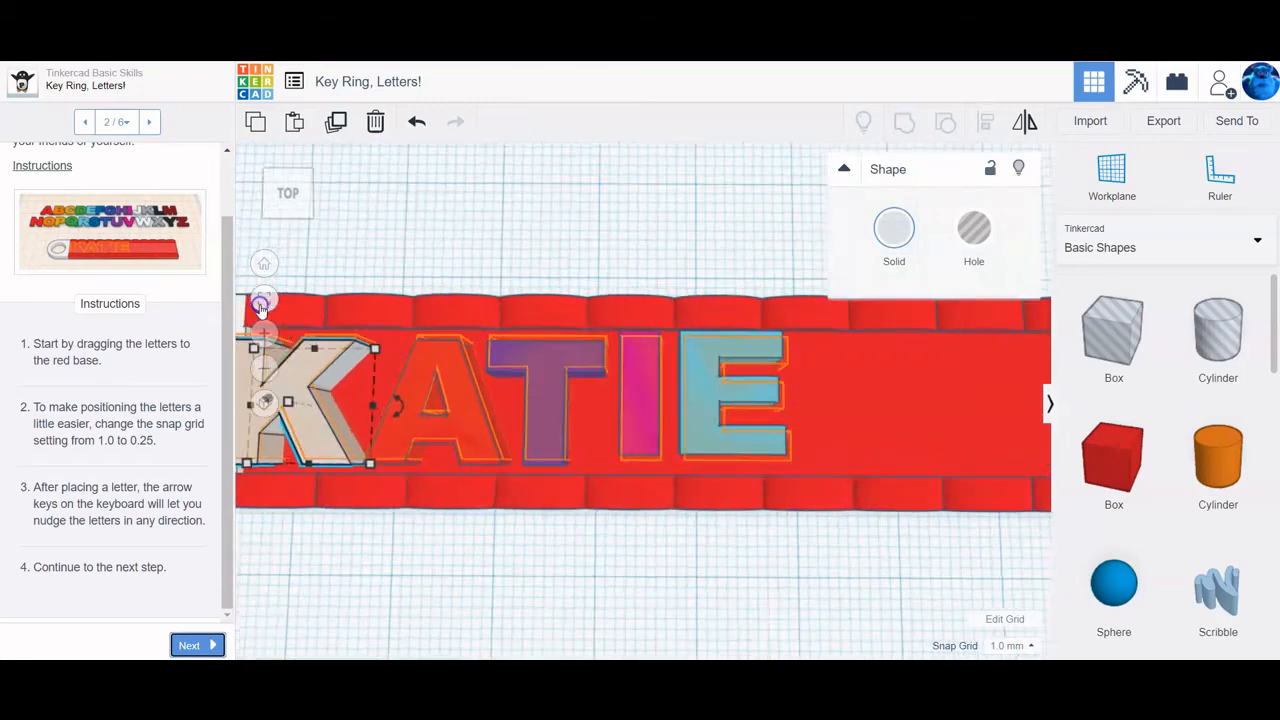
{"action": "scroll", "coordinate": [671, 429], "scroll_direction": "down", "scroll_amount": 4}
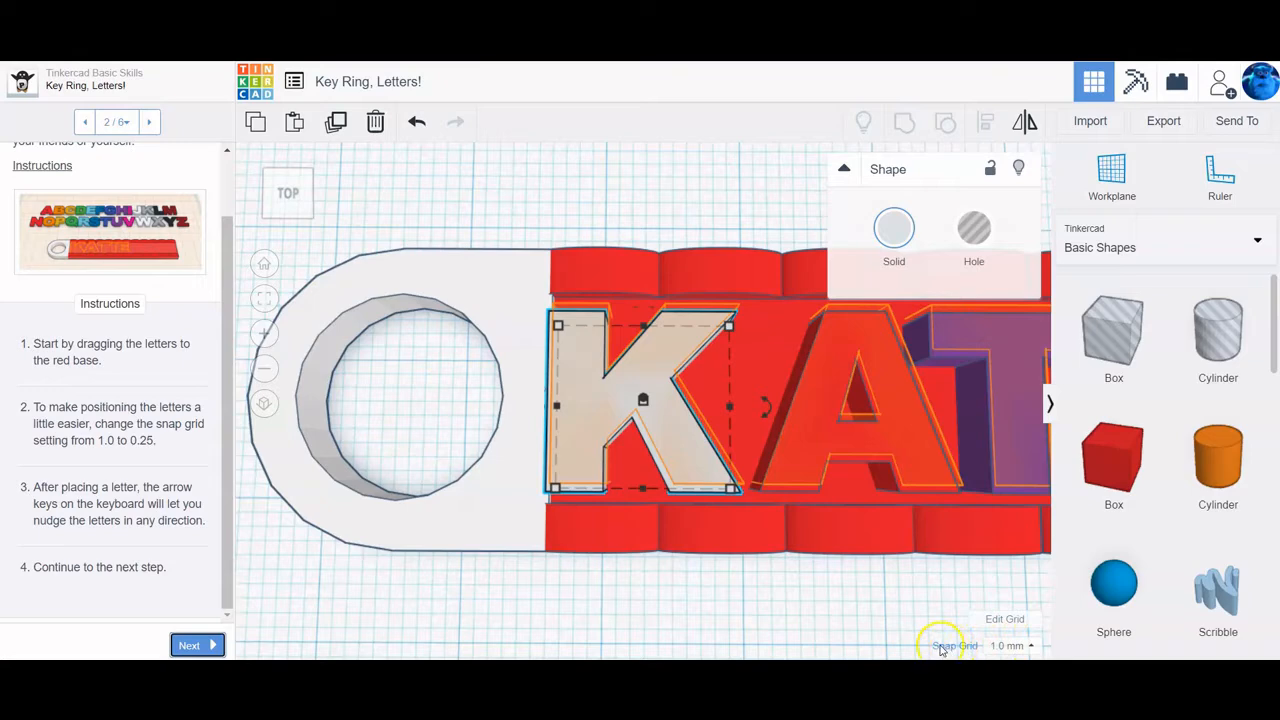
{"action": "left_click", "coordinate": [1005, 645]}
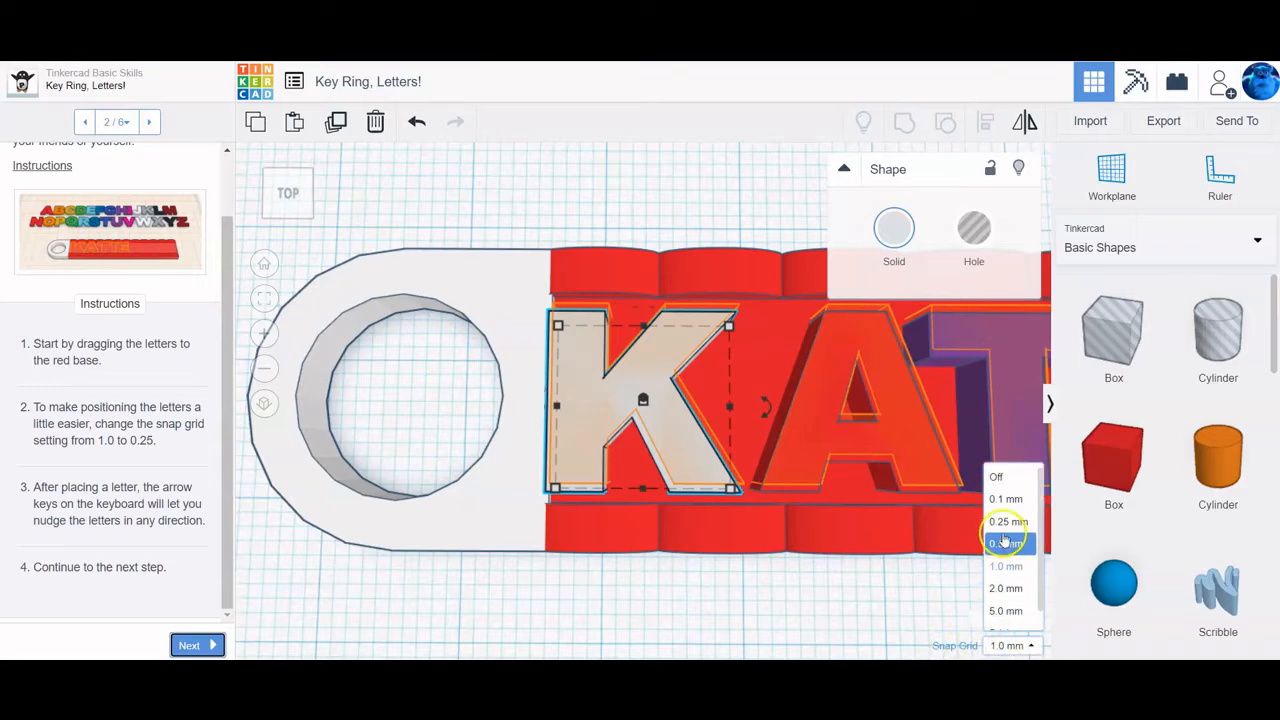
{"action": "left_click", "coordinate": [1003, 522]}
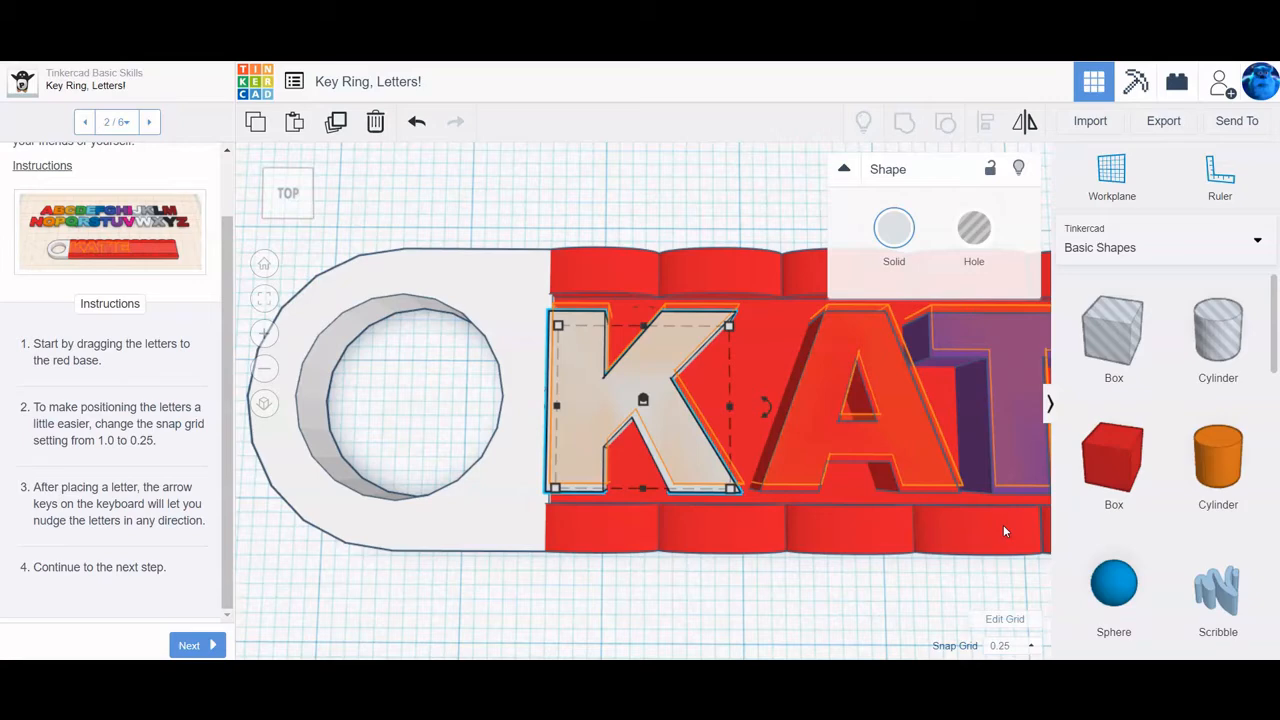
Step: Nudge the K two snap increments up and one right, and the A two increments up, to match their outlines
{"action": "key", "text": "Up"}
{"action": "key", "text": "Up"}
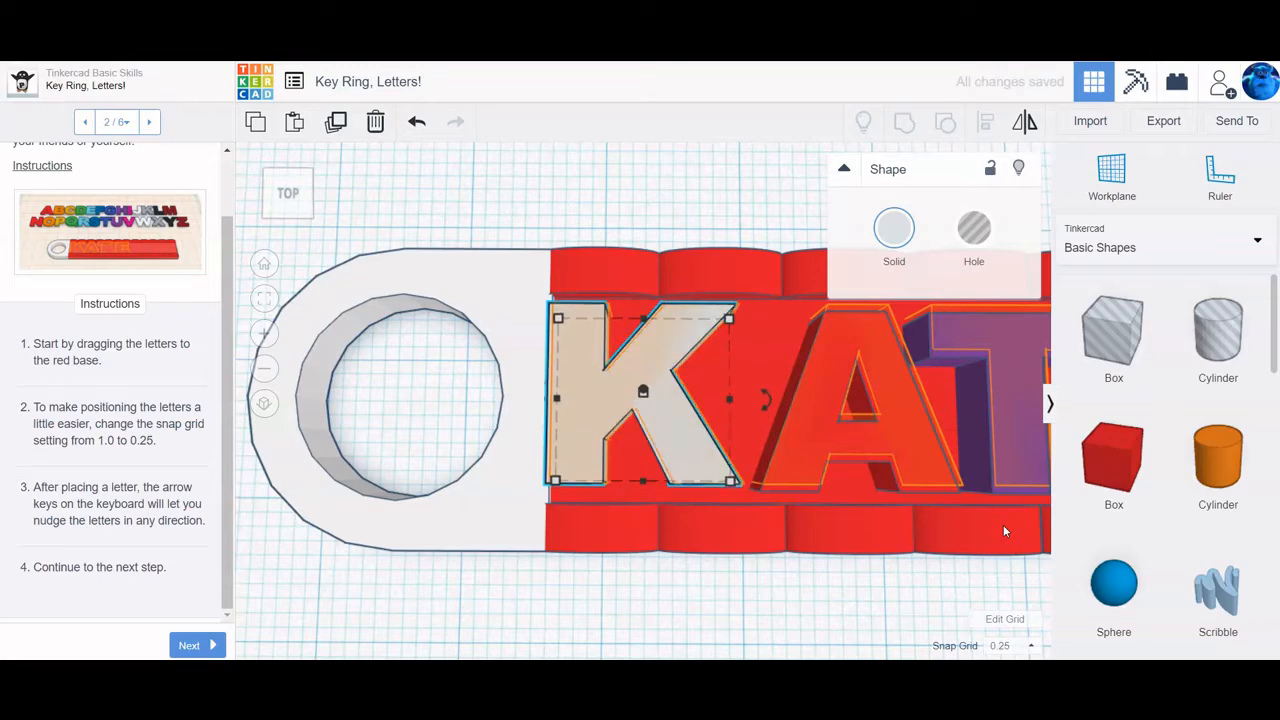
{"action": "key", "text": "Right"}
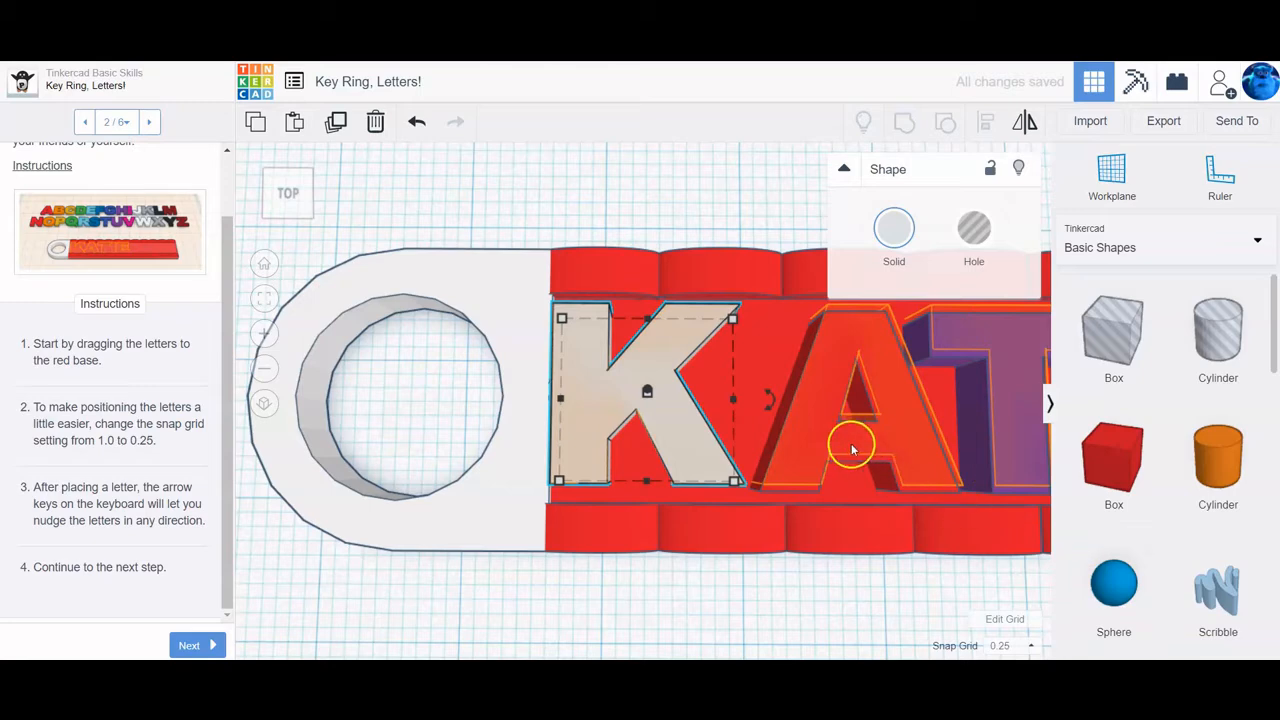
{"action": "left_click", "coordinate": [813, 442]}
{"action": "key", "text": "Up"}
{"action": "key", "text": "Up"}
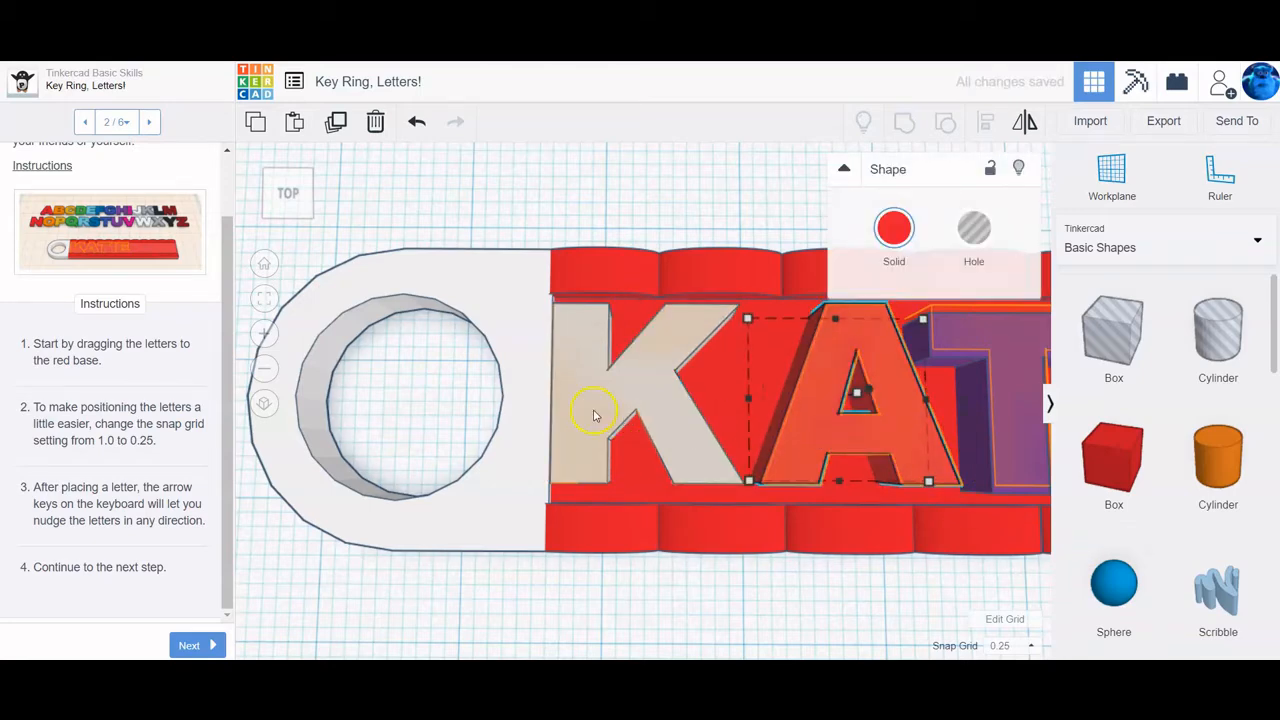
Step: Nudge the T two snap increments up and one right, and the A one increment right, to fit their outlines
{"action": "left_click", "coordinate": [978, 328]}
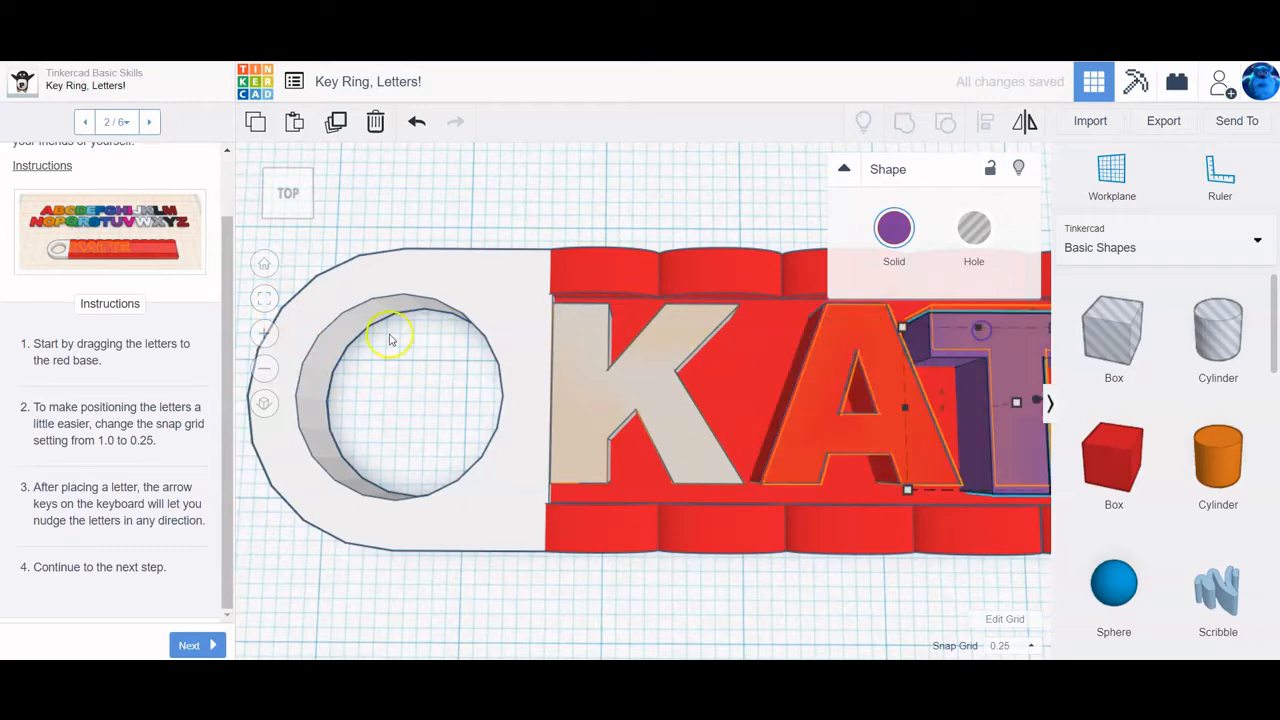
{"action": "left_click", "coordinate": [263, 299]}
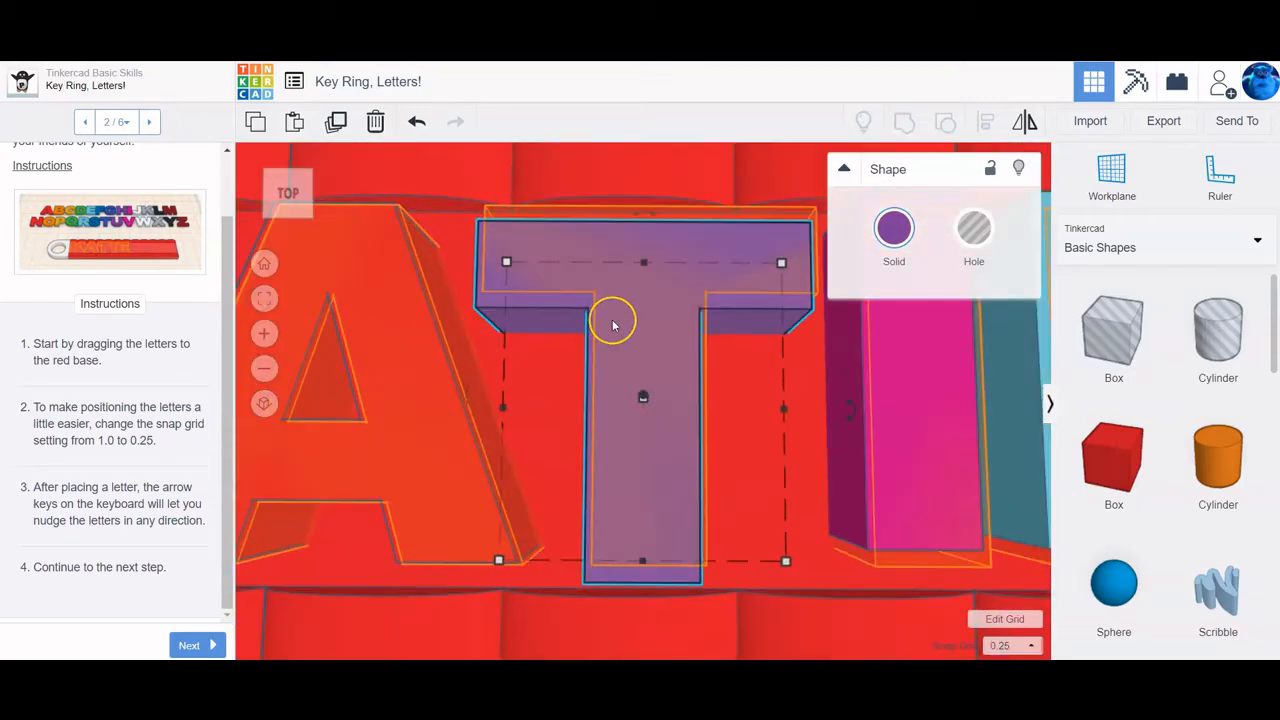
{"action": "key", "text": "Up"}
{"action": "key", "text": "Up"}
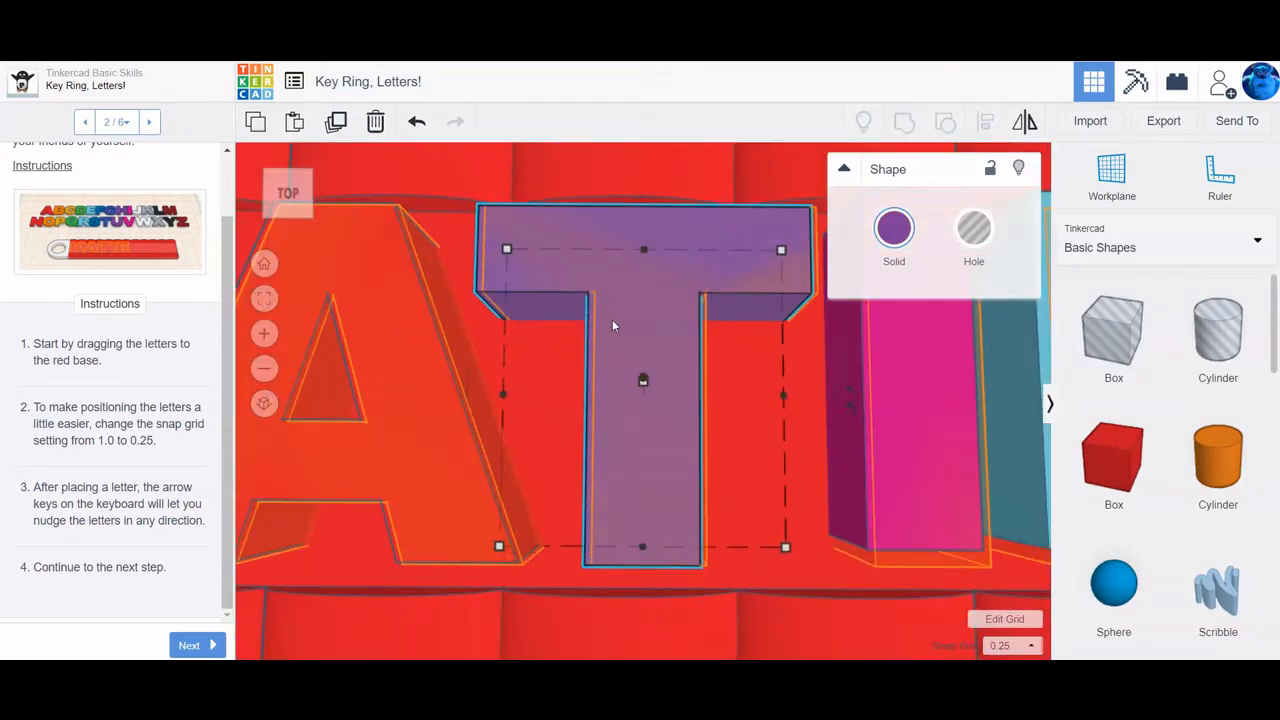
{"action": "key", "text": "Right"}
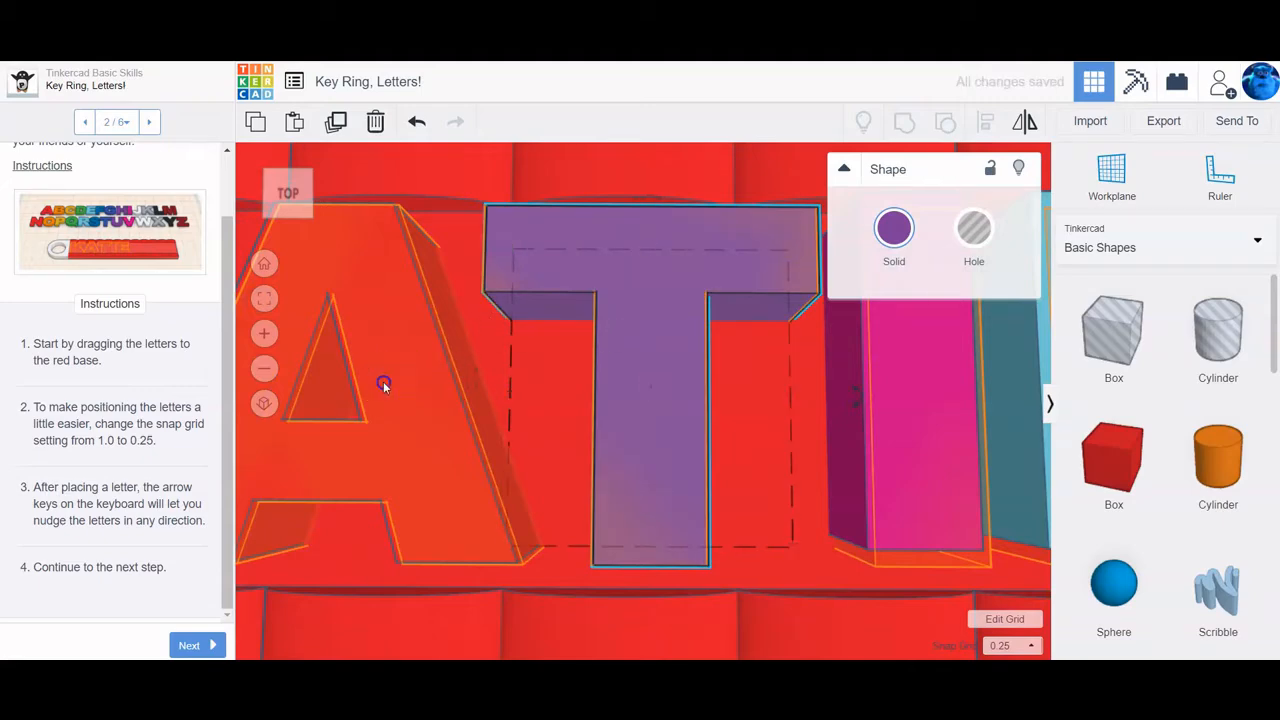
{"action": "left_click", "coordinate": [383, 385]}
{"action": "key", "text": "Right"}
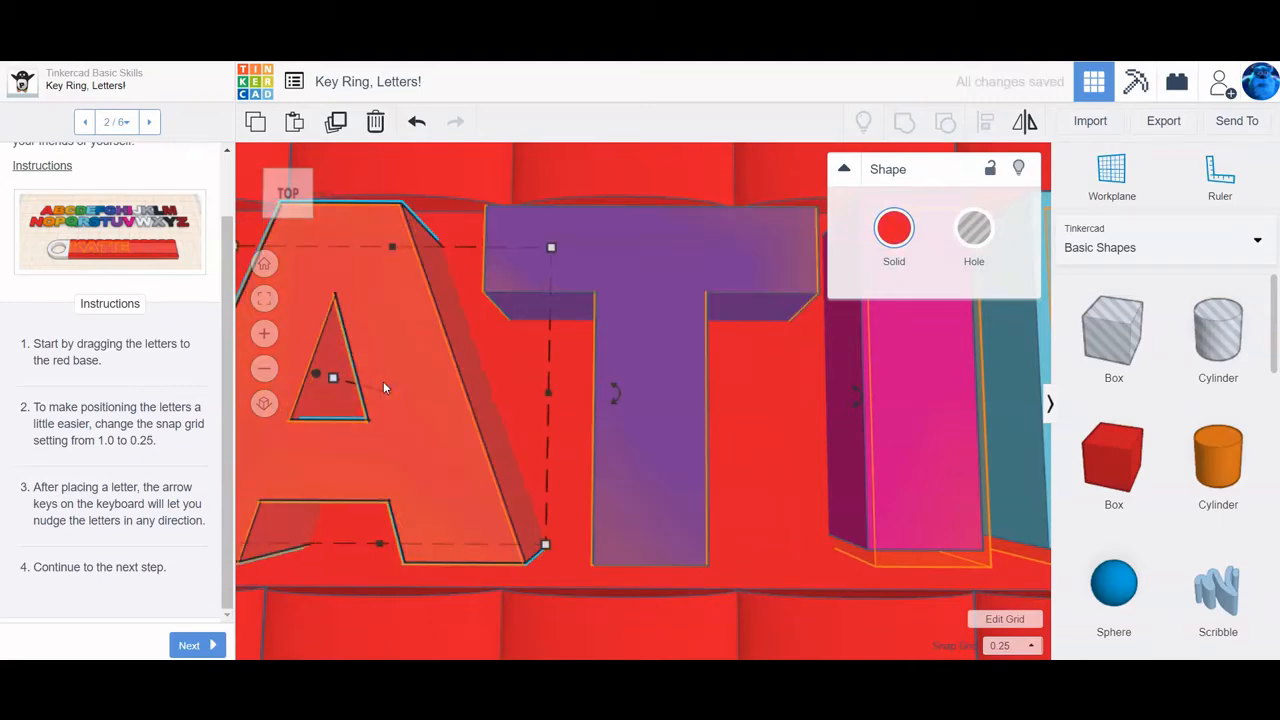
Step: Nudge the pink letter I two snap increments down and one right onto its orange outline
{"action": "left_click", "coordinate": [902, 444]}
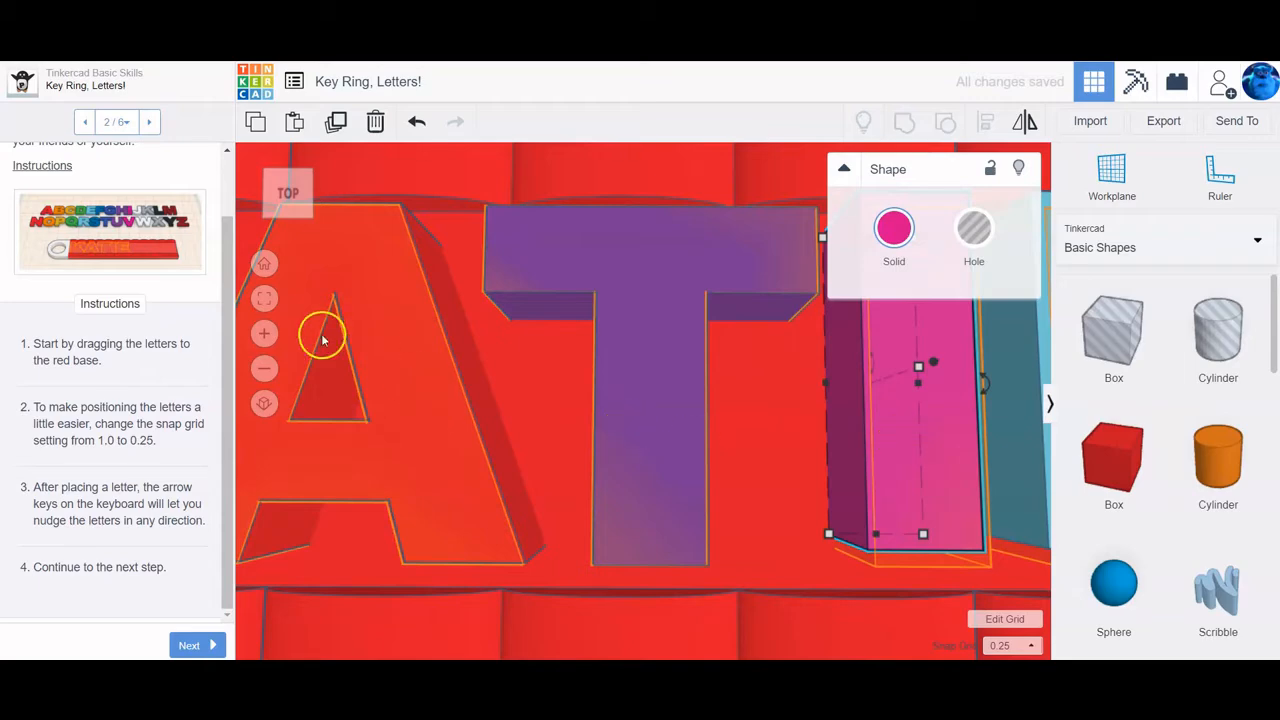
{"action": "left_click", "coordinate": [265, 298]}
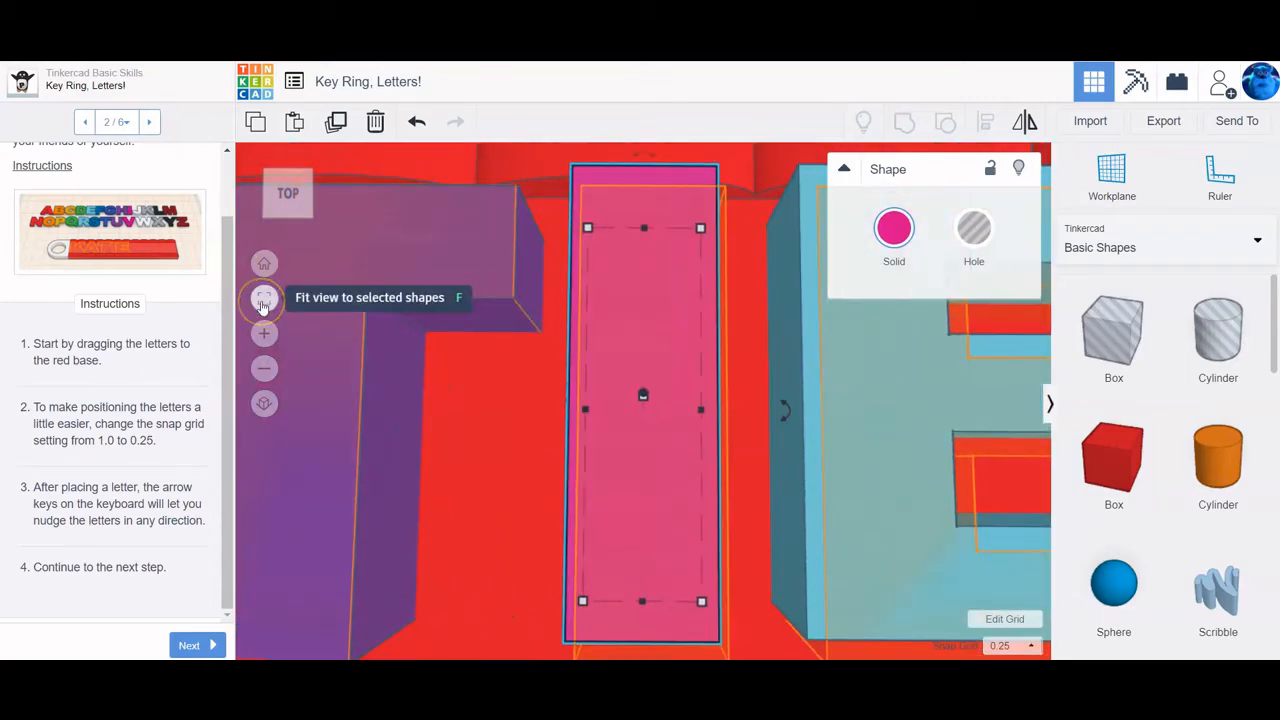
{"action": "scroll", "coordinate": [479, 367], "scroll_direction": "down", "scroll_amount": 2}
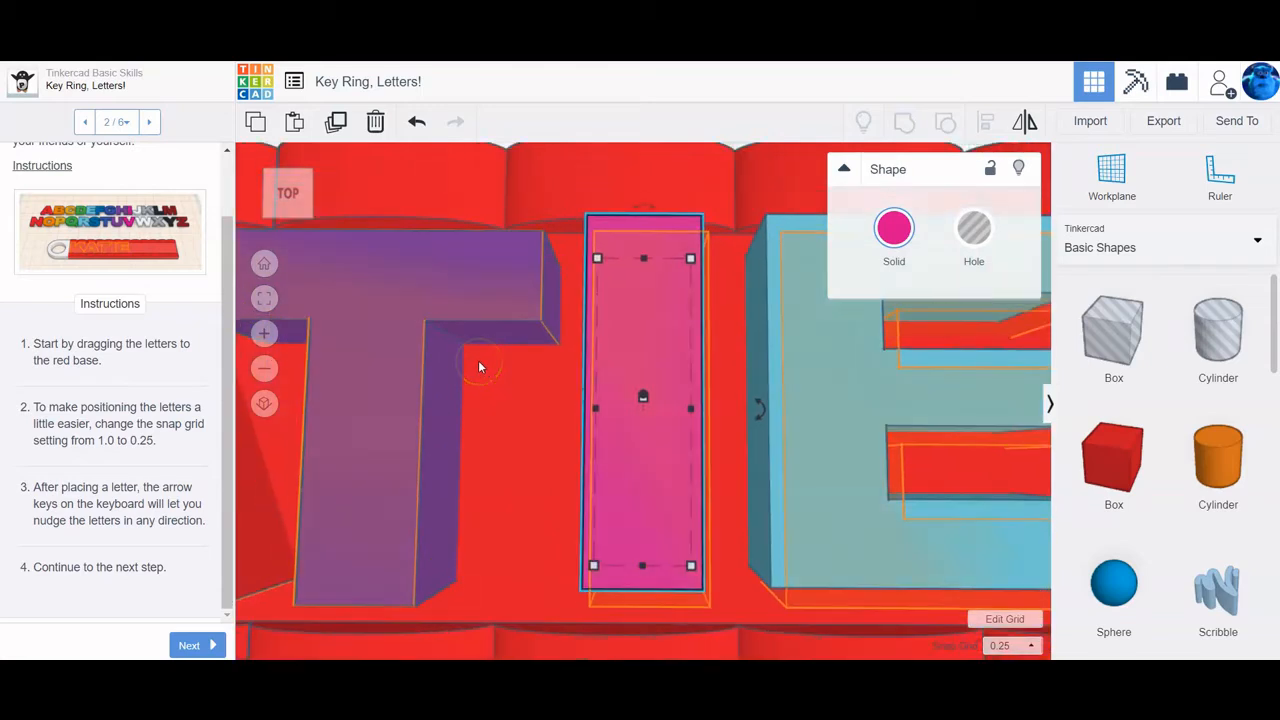
{"action": "key", "text": "Down"}
{"action": "key", "text": "Down"}
{"action": "key", "text": "Right"}
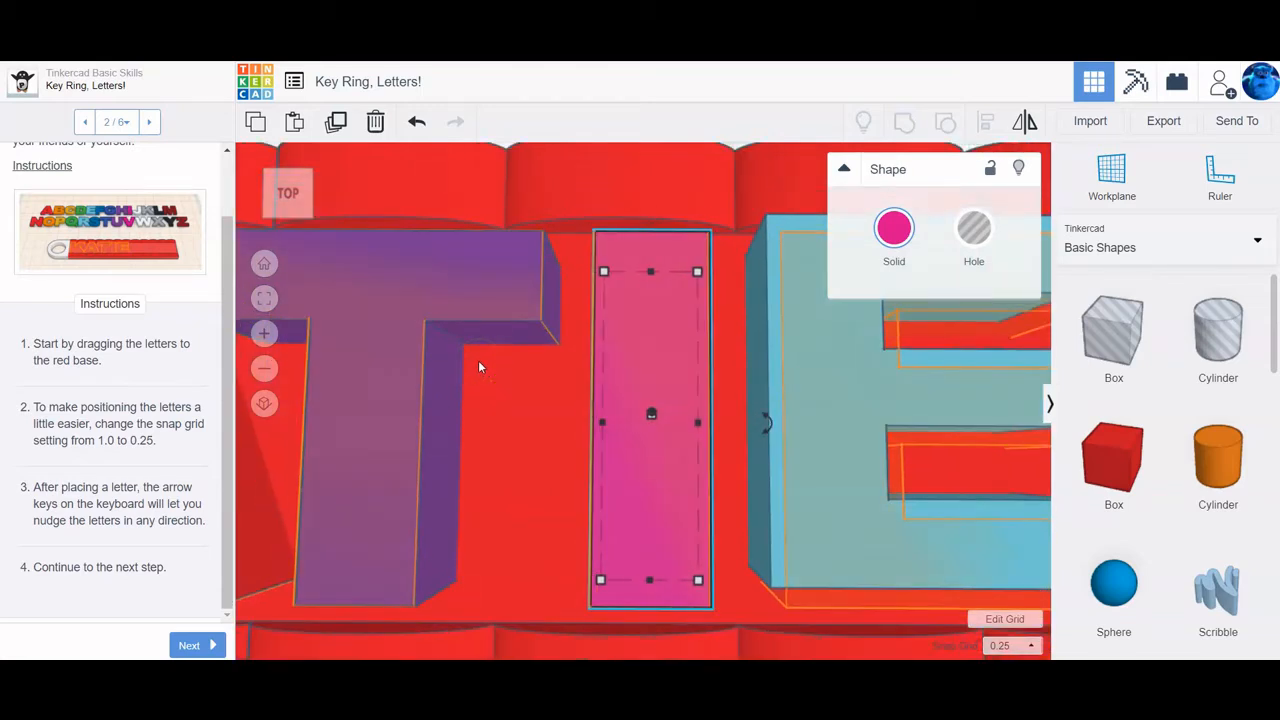
Step: Align the light blue letter E with its orange outline by nudging it two snap increments down and two right
{"action": "left_click", "coordinate": [824, 386]}
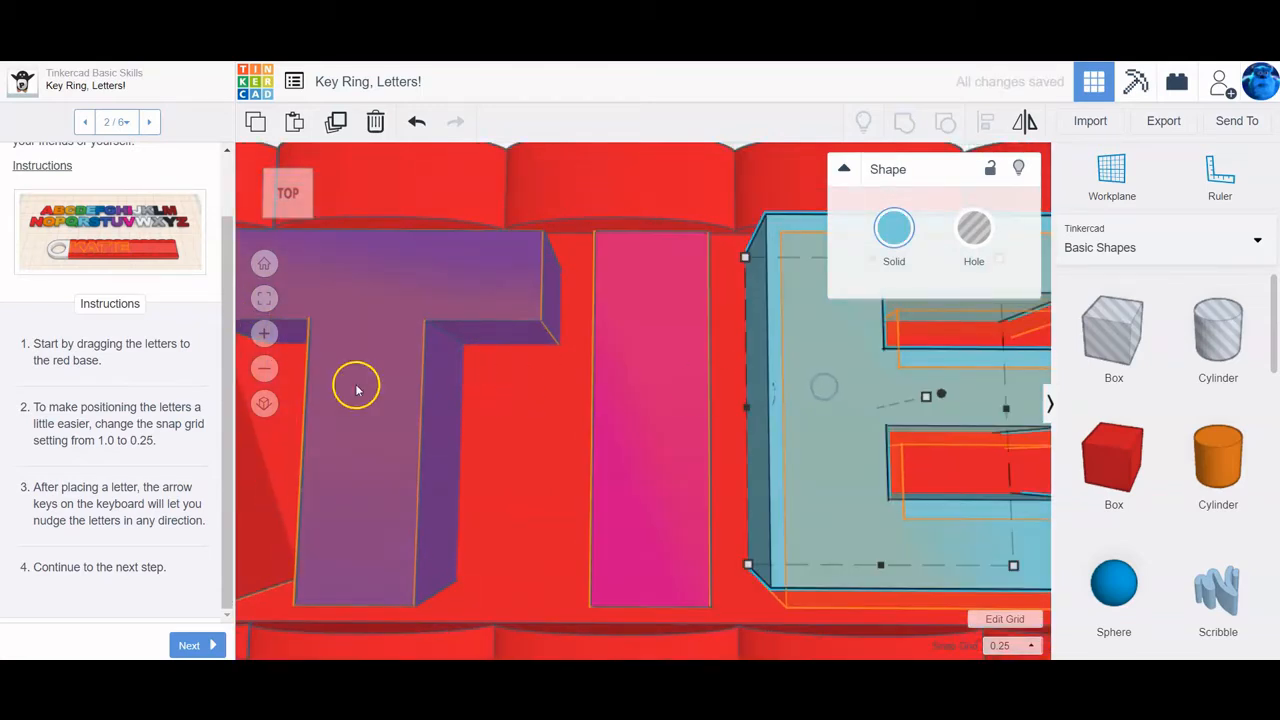
{"action": "left_click", "coordinate": [264, 298]}
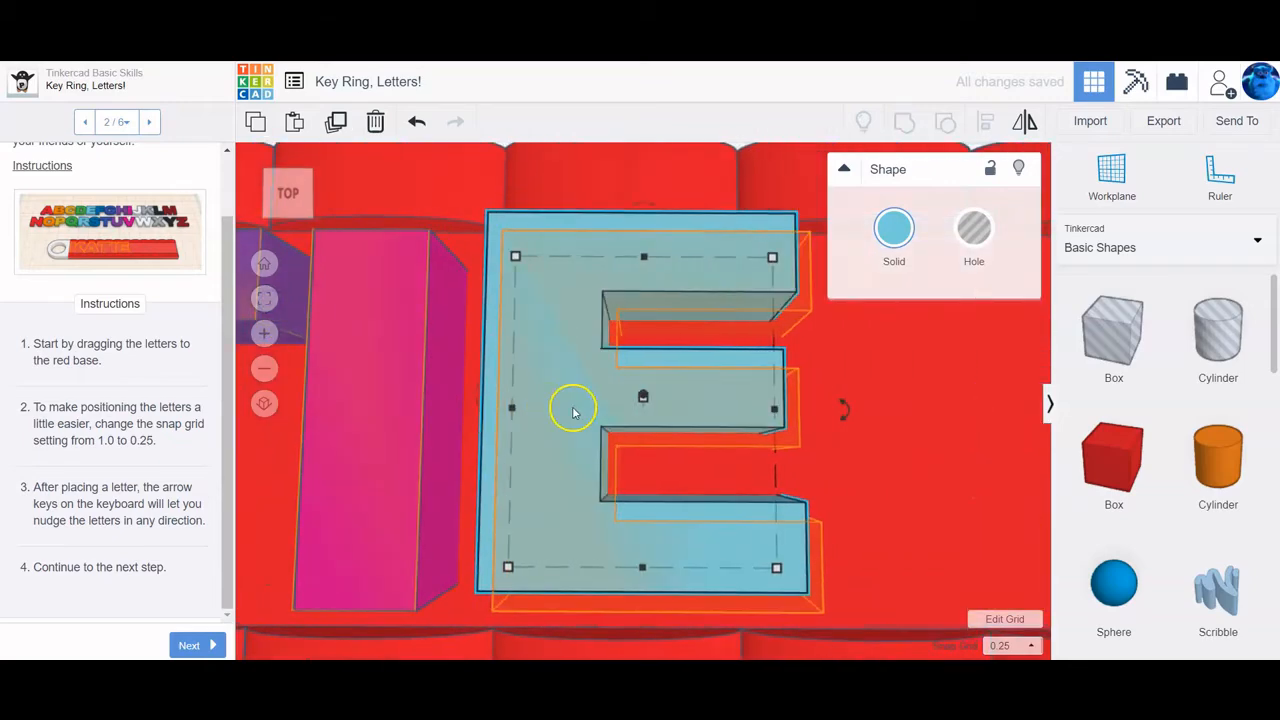
{"action": "key", "text": "Down"}
{"action": "key", "text": "Down"}
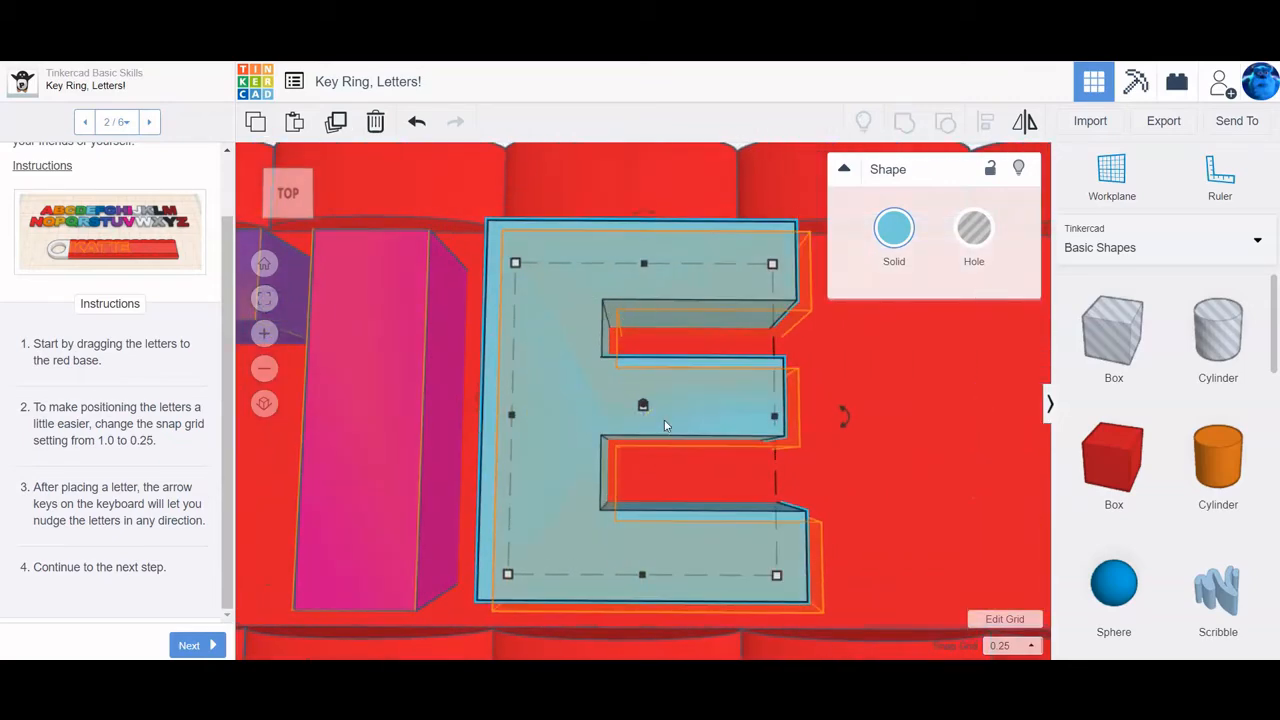
{"action": "key", "text": "Right"}
{"action": "key", "text": "Right"}
{"action": "key", "text": "Down"}
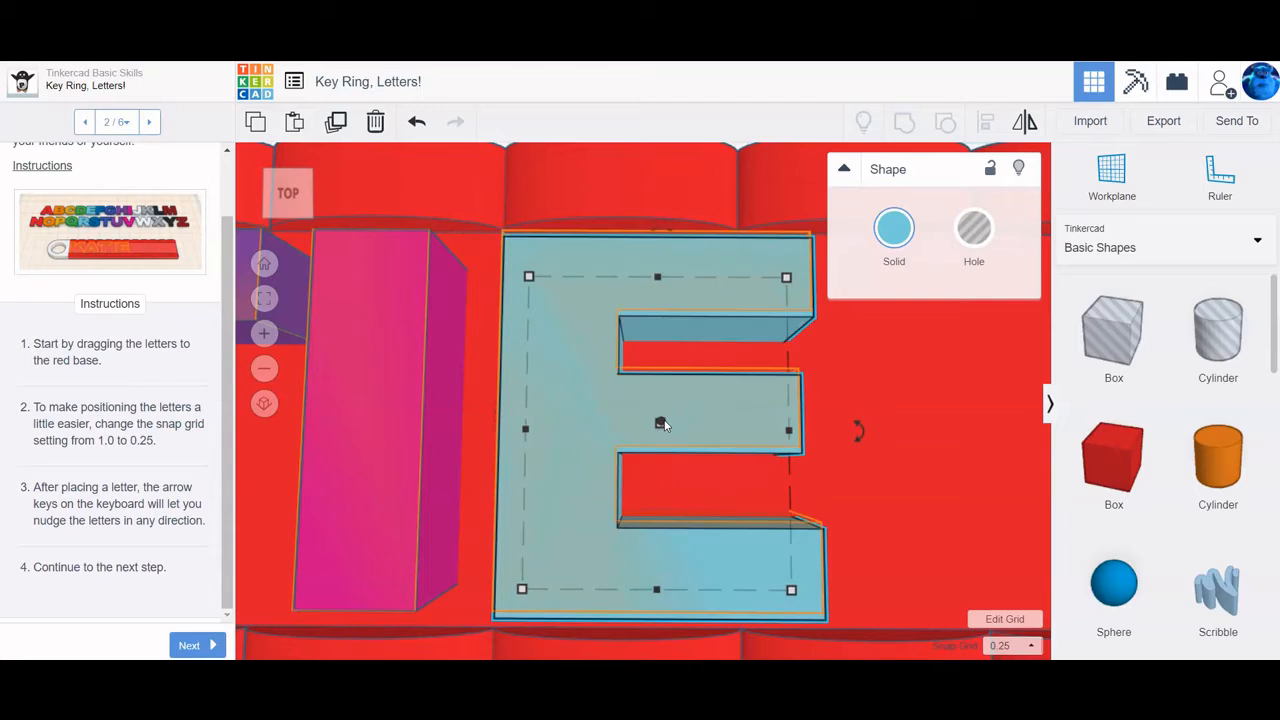
{"action": "key", "text": "Up"}
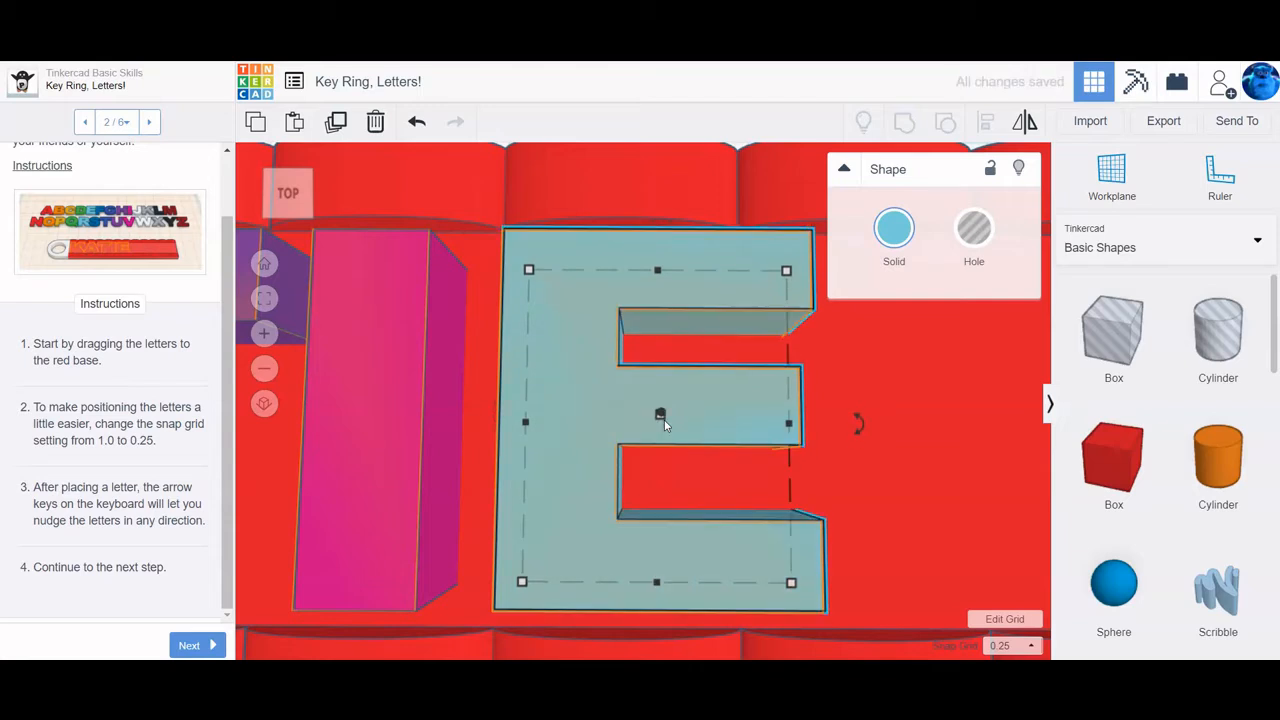
{"action": "left_click", "coordinate": [889, 563]}
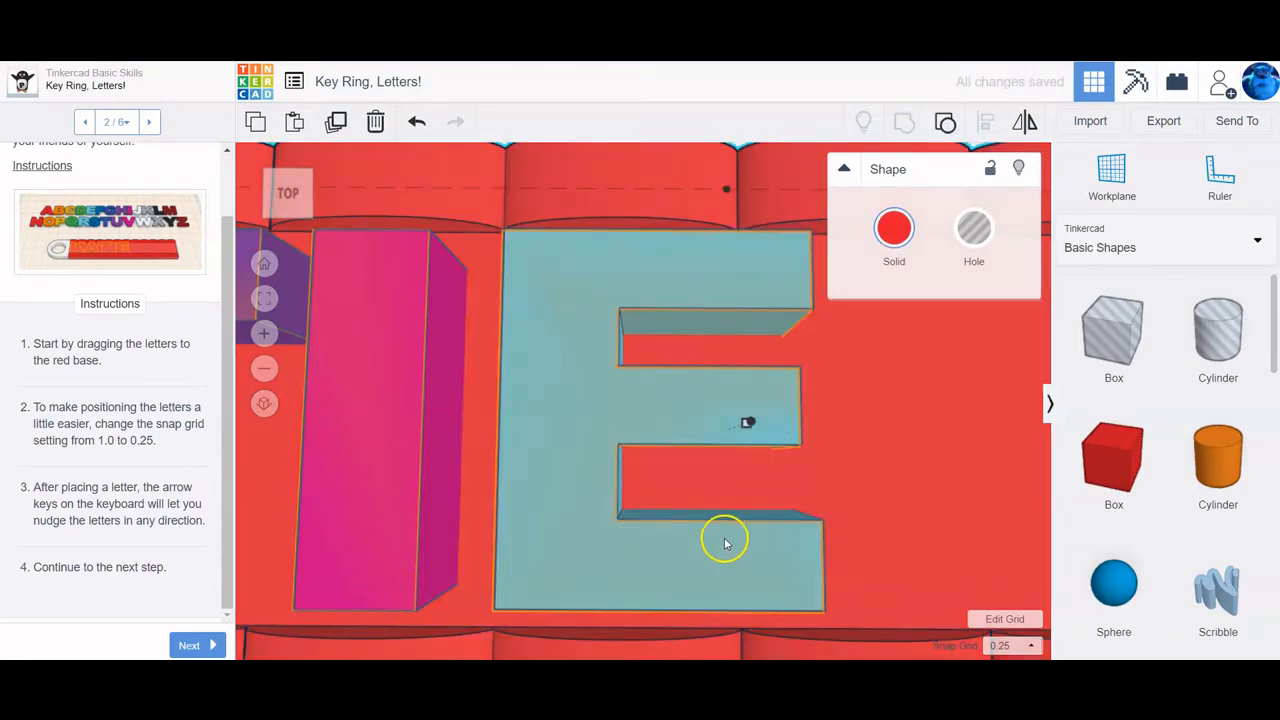
{"action": "left_click", "coordinate": [264, 263]}
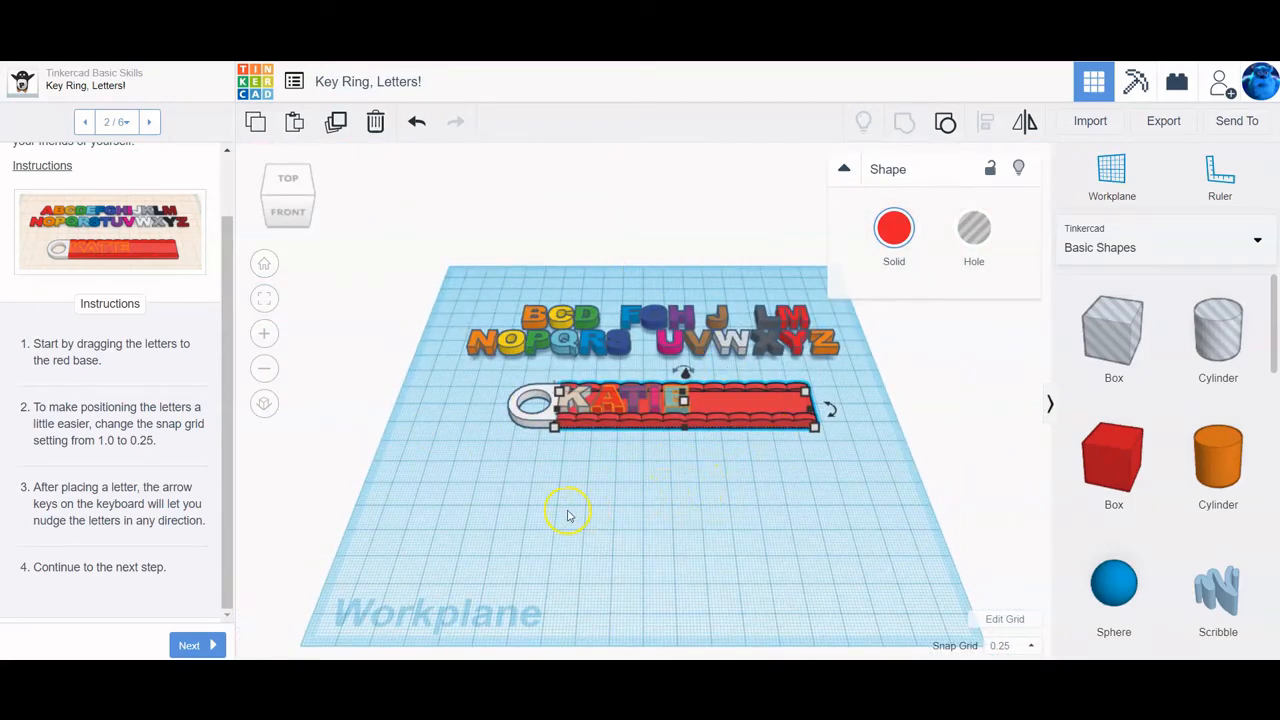
Step: Advance to the lesson's resize step, shorten the red base to end just past the letter E, and continue to Clean Up
{"action": "left_click", "coordinate": [197, 646]}
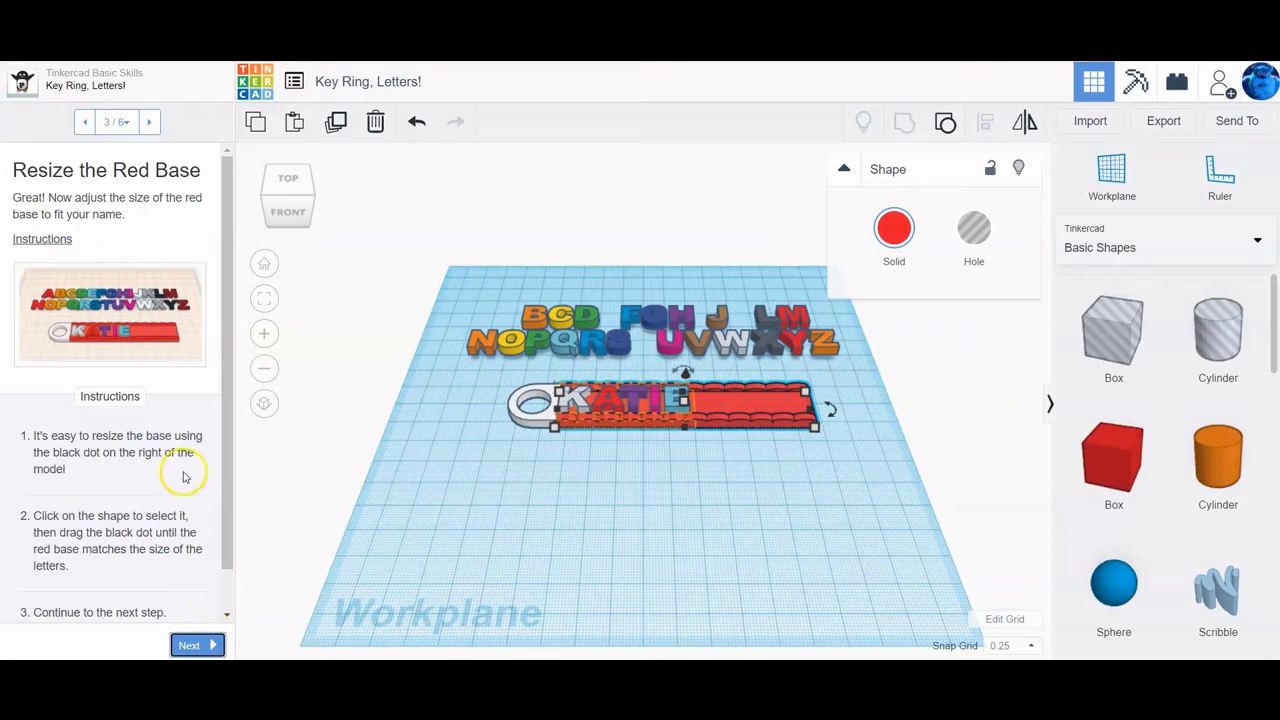
{"action": "scroll", "coordinate": [178, 465], "scroll_direction": "down", "scroll_amount": 1}
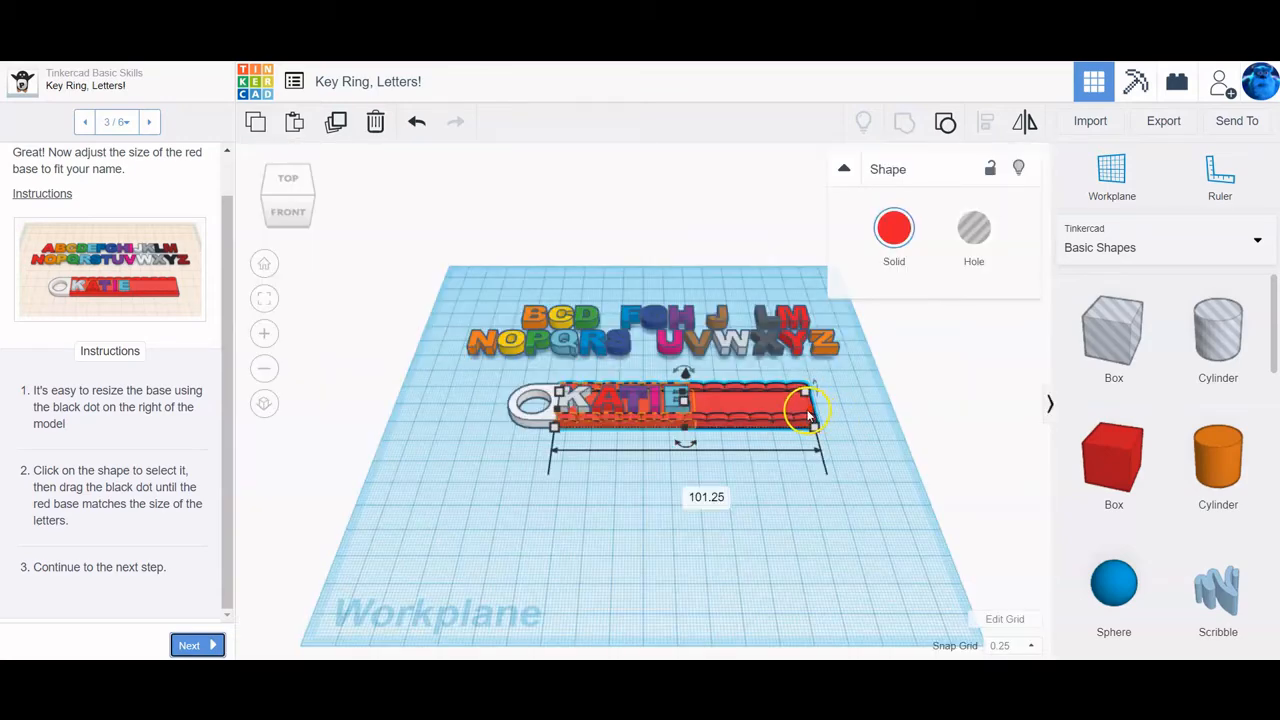
{"action": "left_click_drag", "start_coordinate": [811, 408], "coordinate": [695, 424]}
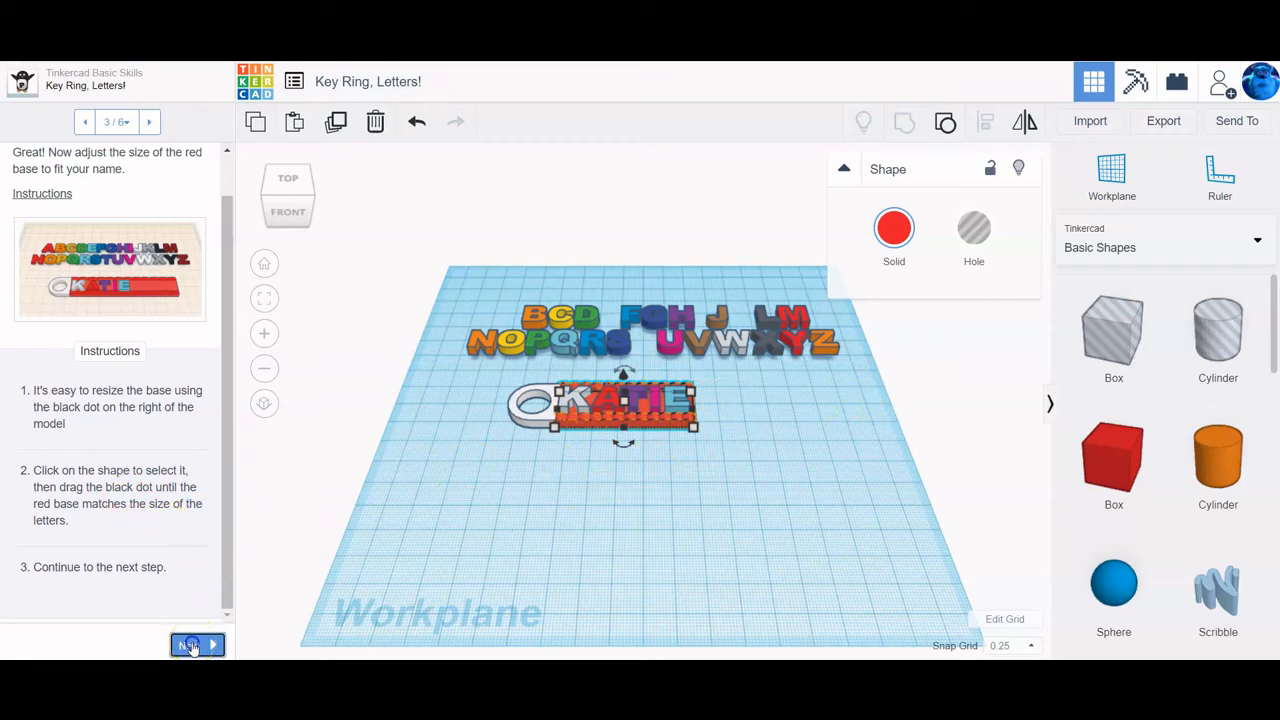
{"action": "left_click", "coordinate": [192, 646]}
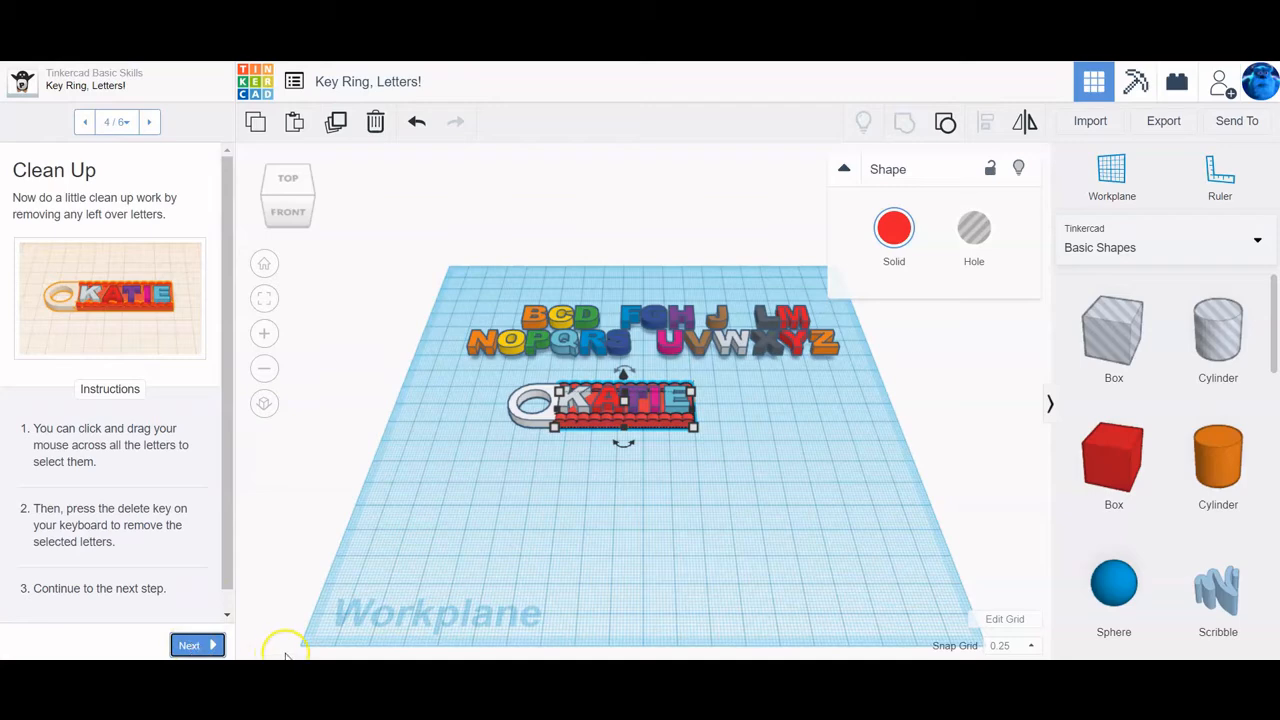
{"action": "left_click", "coordinate": [193, 646]}
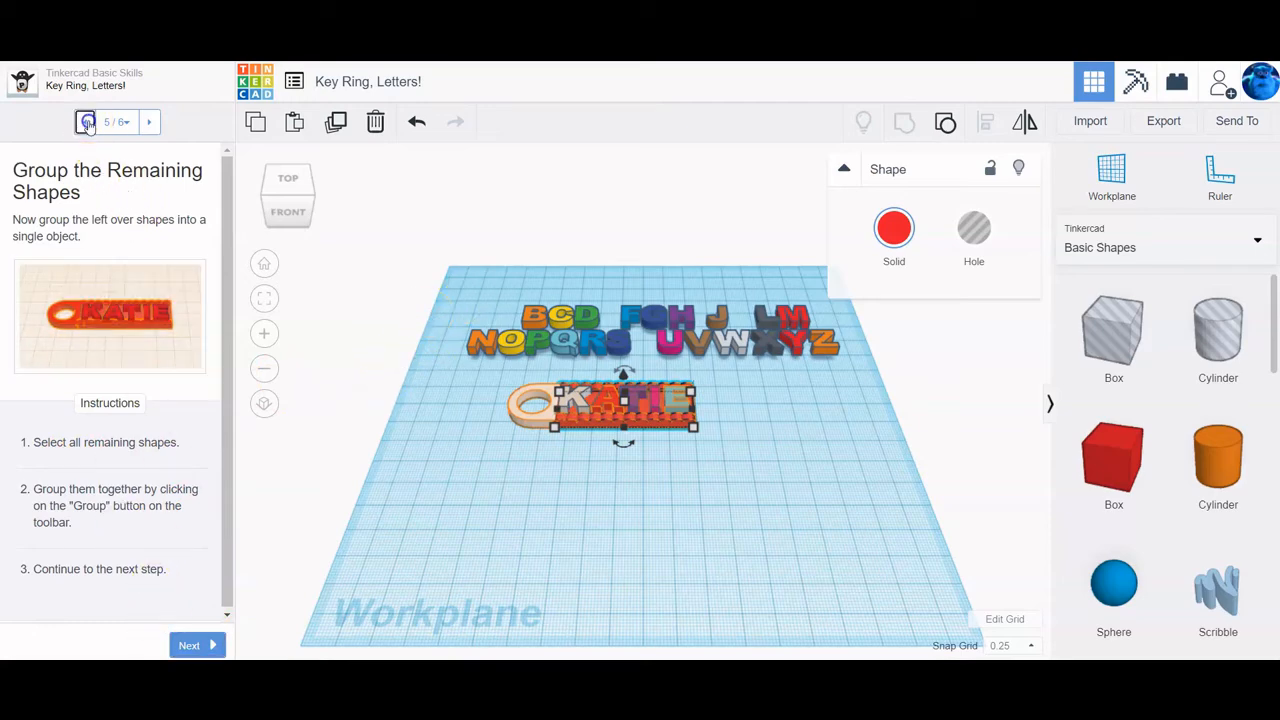
{"action": "left_click", "coordinate": [85, 121]}
{"action": "scroll", "coordinate": [138, 493], "scroll_direction": "down", "scroll_amount": 1}
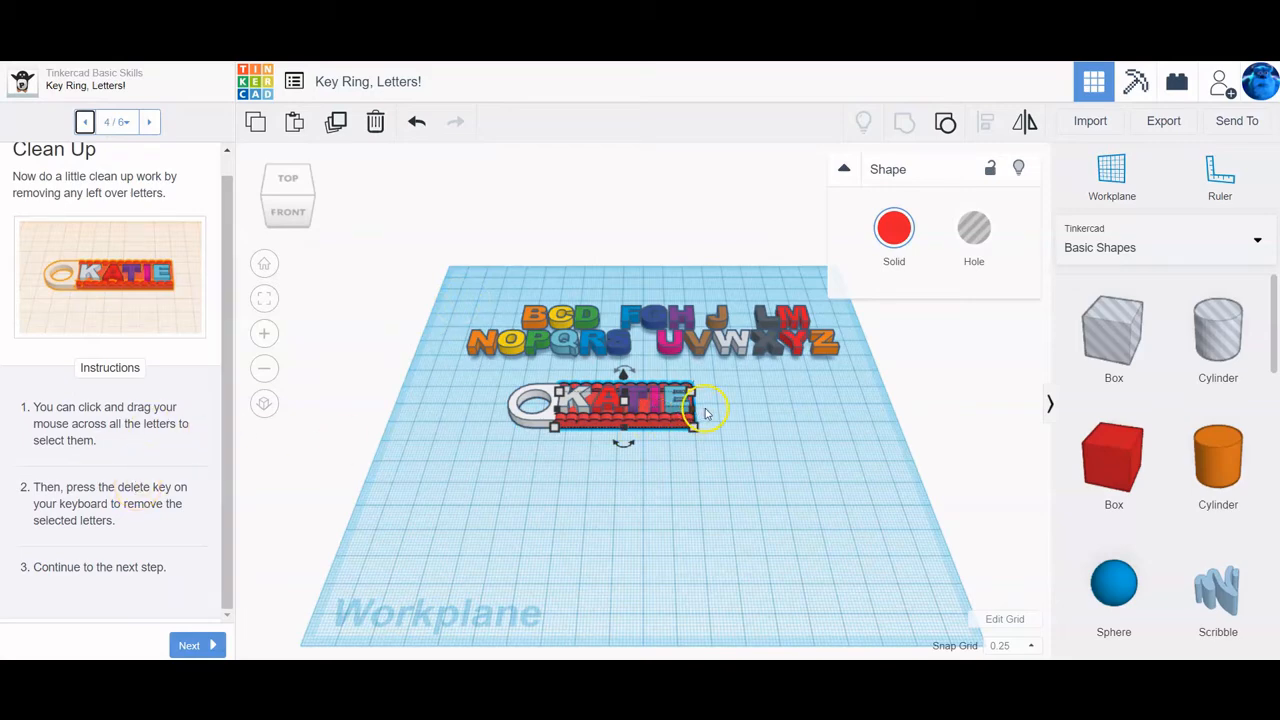
{"action": "scroll", "coordinate": [88, 310], "scroll_direction": "up", "scroll_amount": 1}
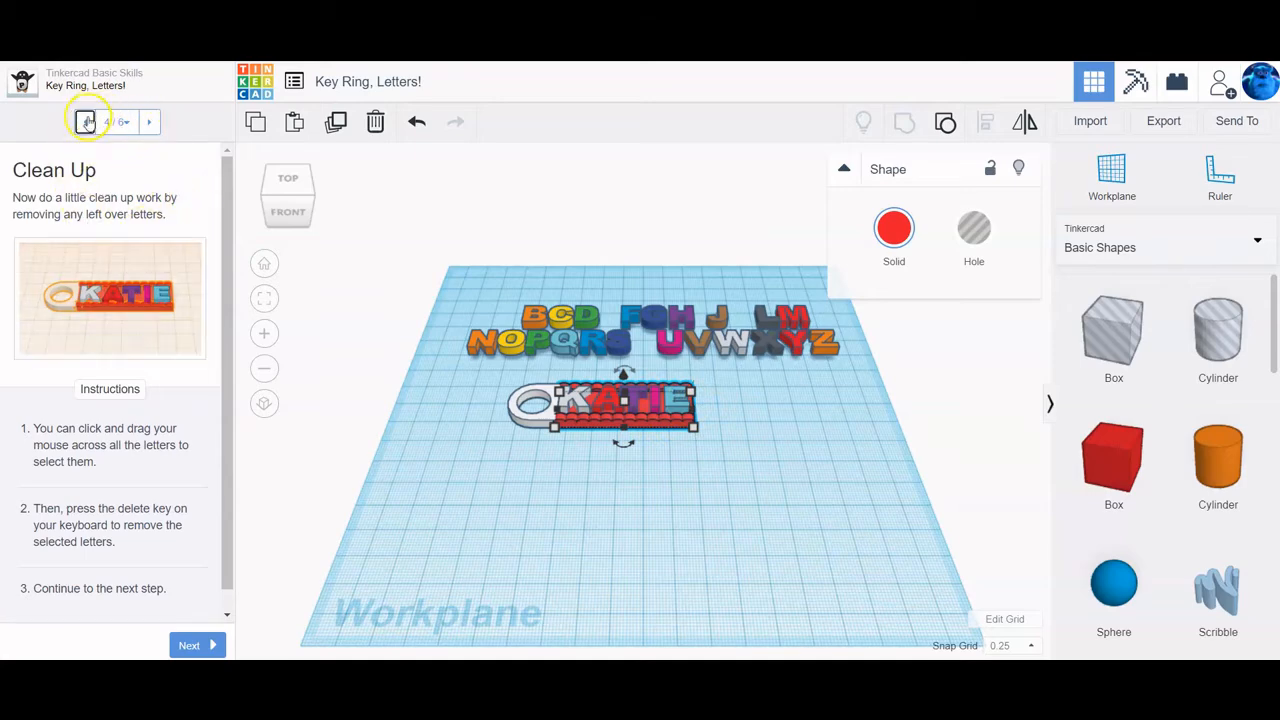
{"action": "left_click", "coordinate": [120, 122]}
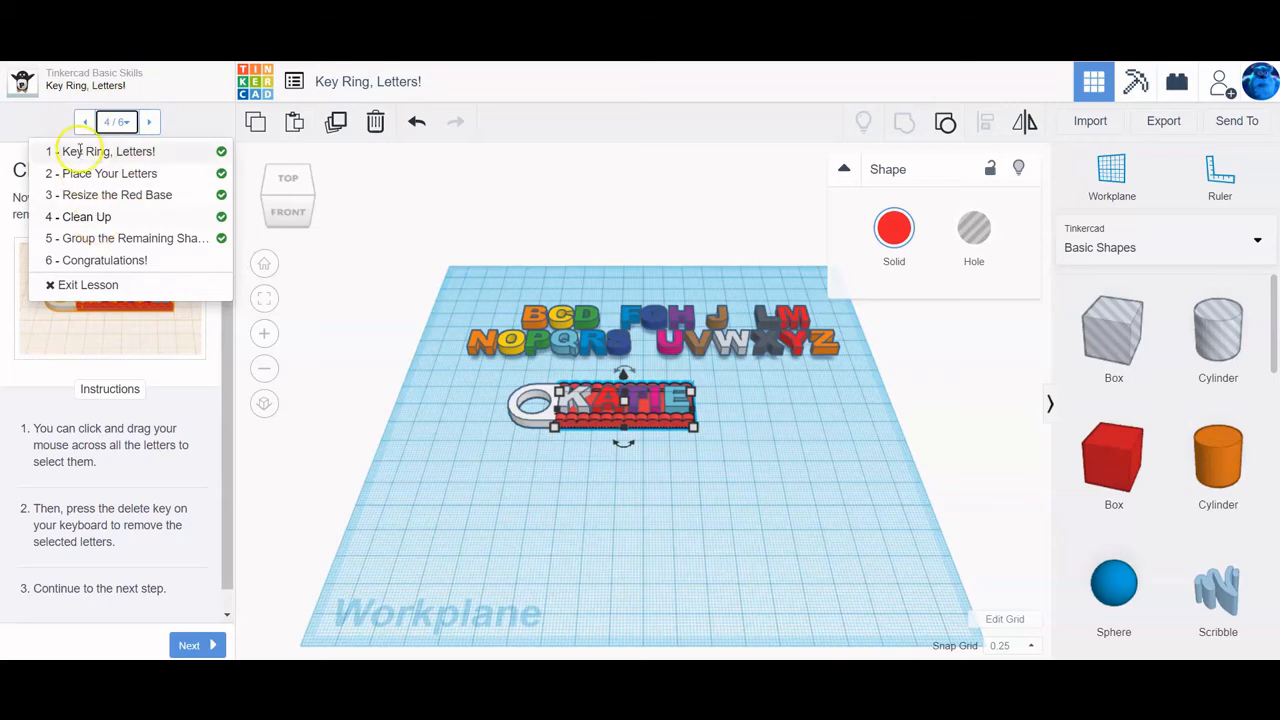
{"action": "left_click", "coordinate": [190, 120]}
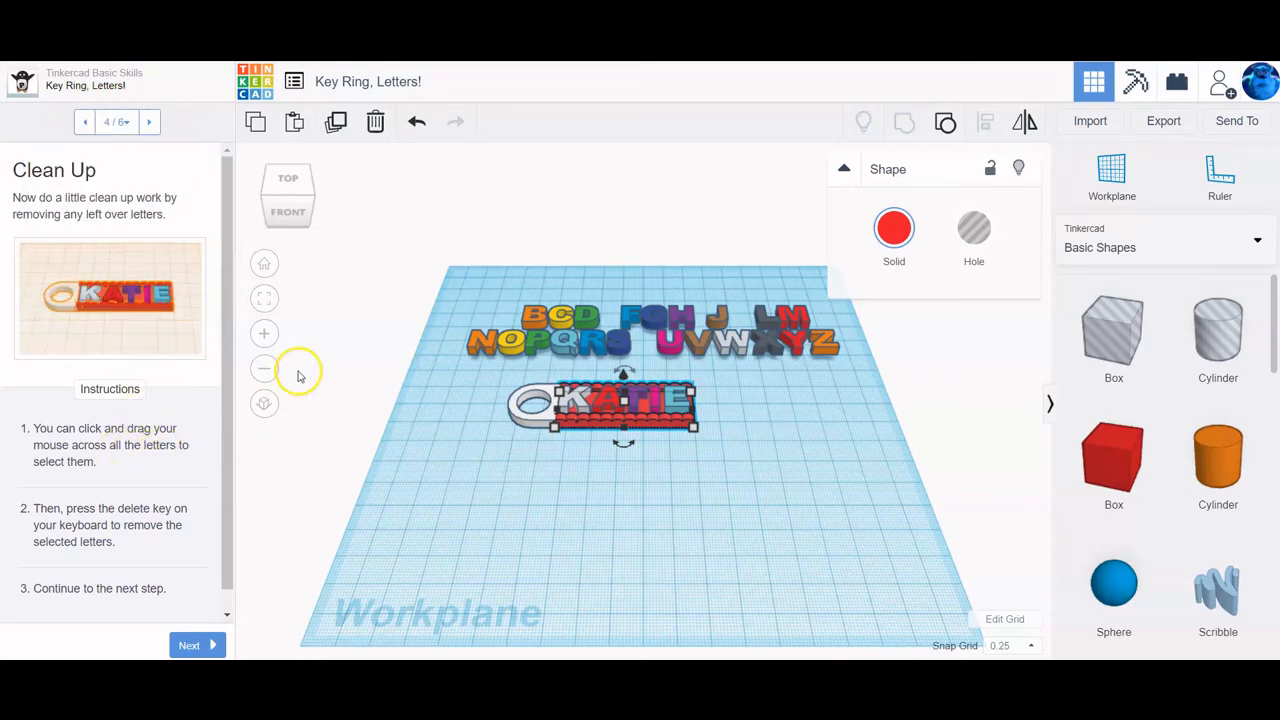
Step: Delete all leftover alphabet letters behind the key ring and continue to the lesson's grouping step
{"action": "left_click_drag", "start_coordinate": [455, 290], "coordinate": [850, 366]}
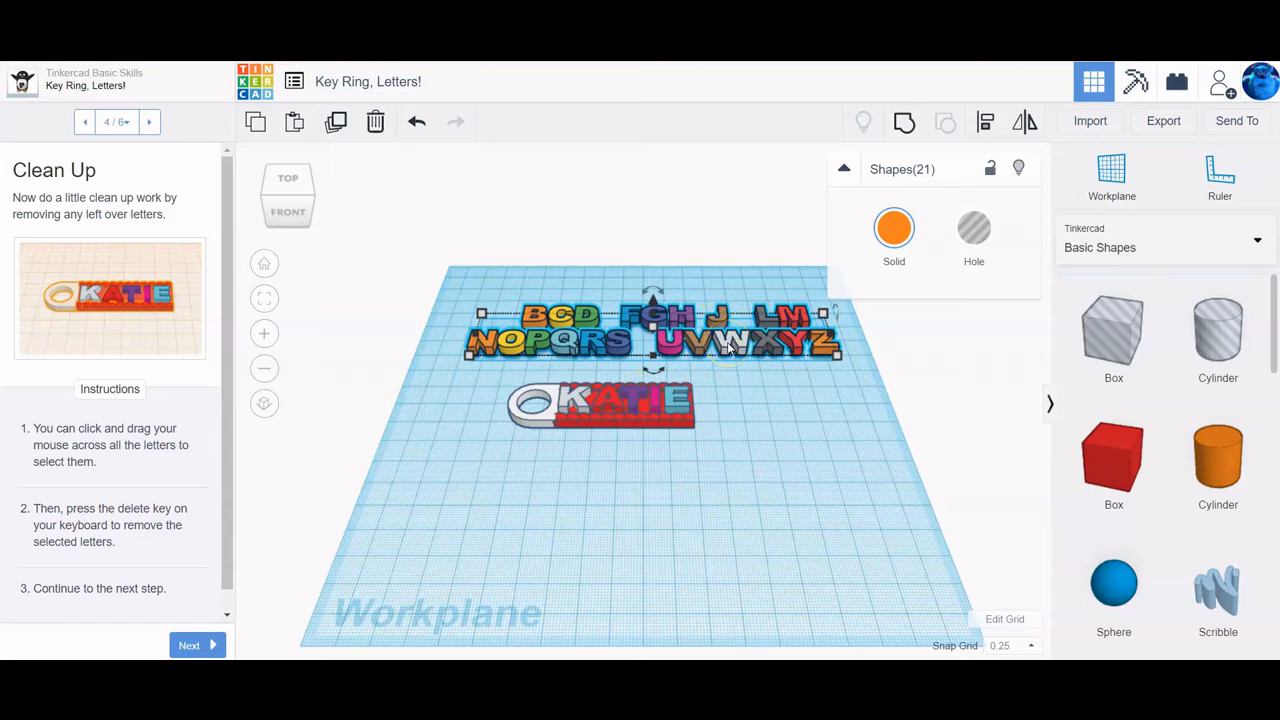
{"action": "key", "text": "Delete"}
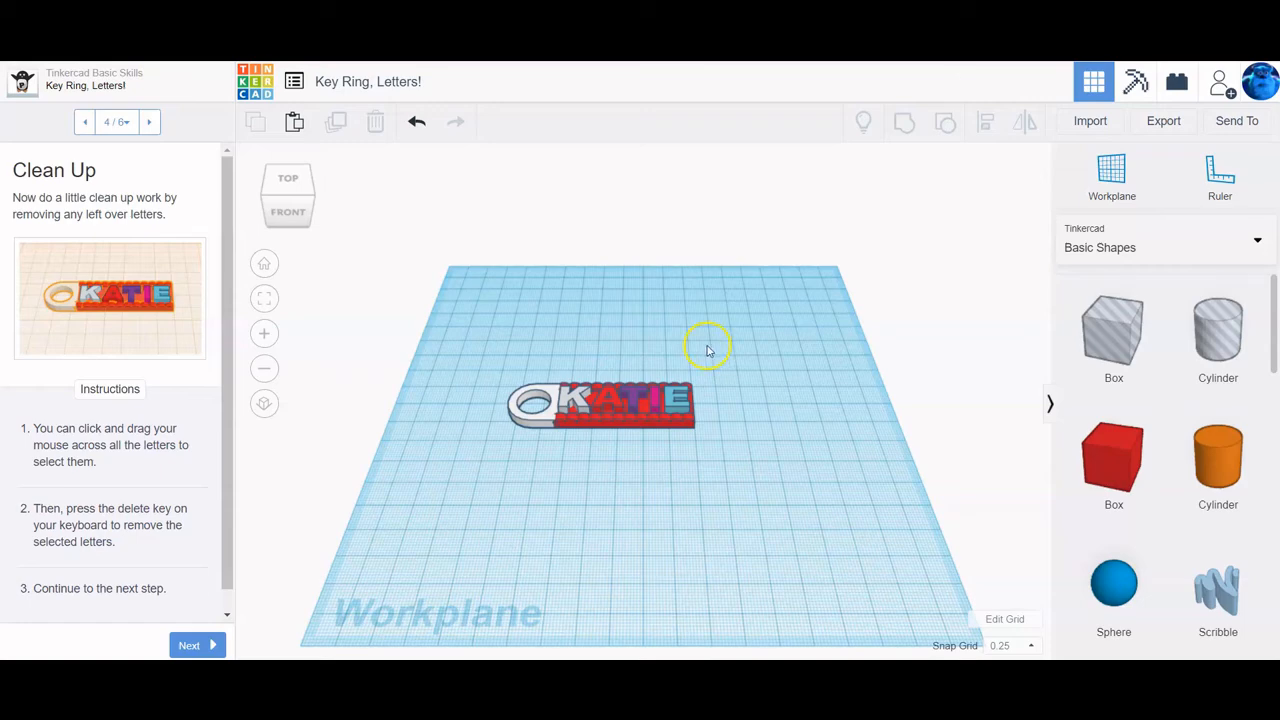
{"action": "left_click", "coordinate": [196, 645]}
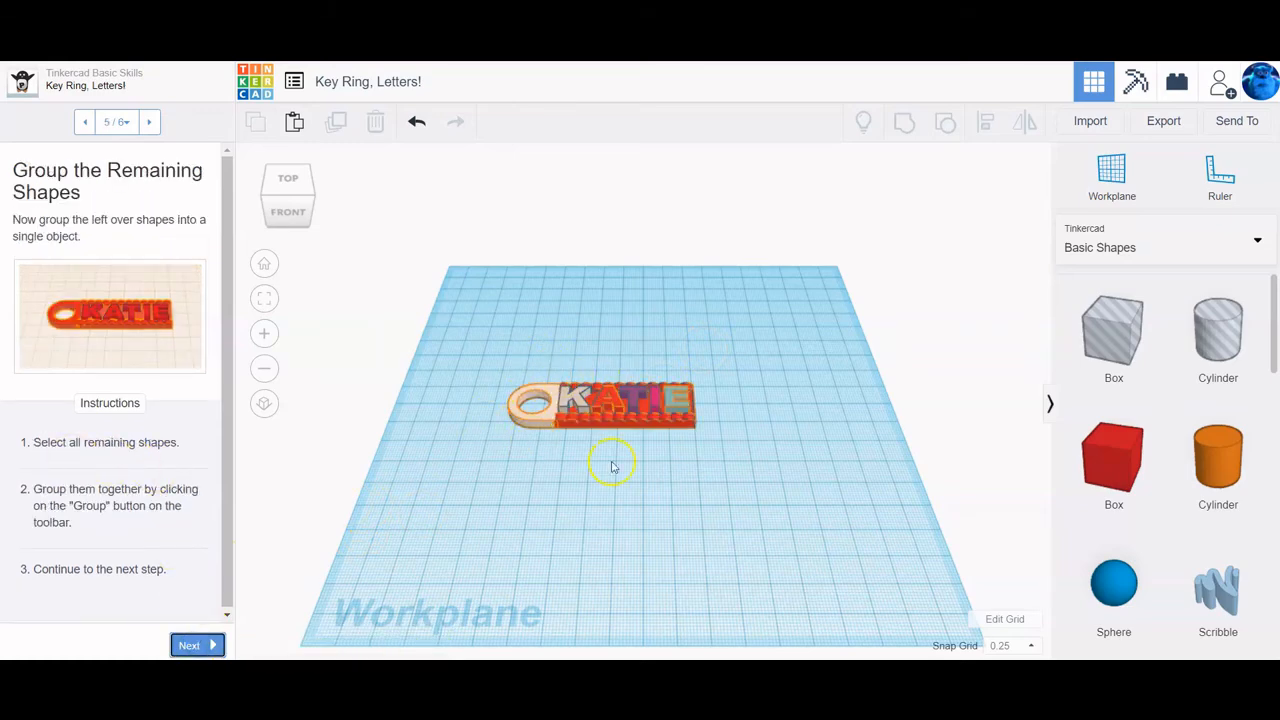
Step: Group the ring, red base and all placed letters into a single object
{"action": "left_click_drag", "start_coordinate": [490, 357], "coordinate": [717, 459]}
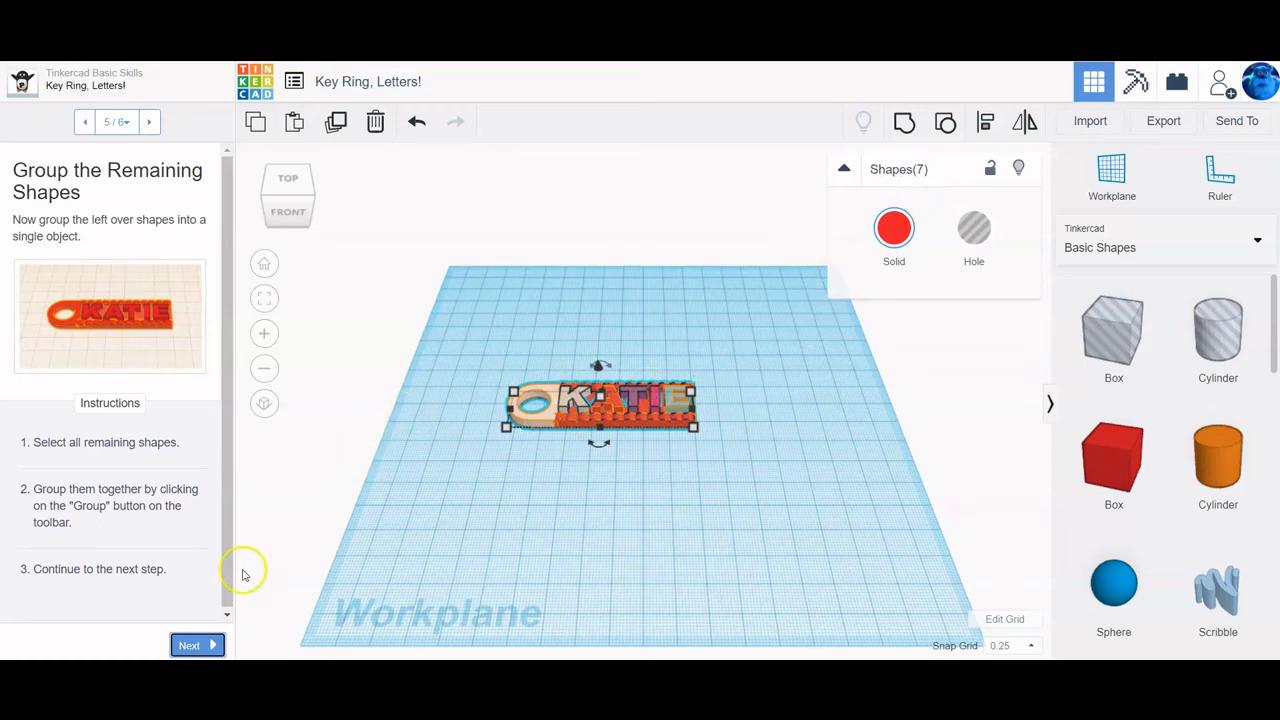
{"action": "left_click", "coordinate": [186, 645]}
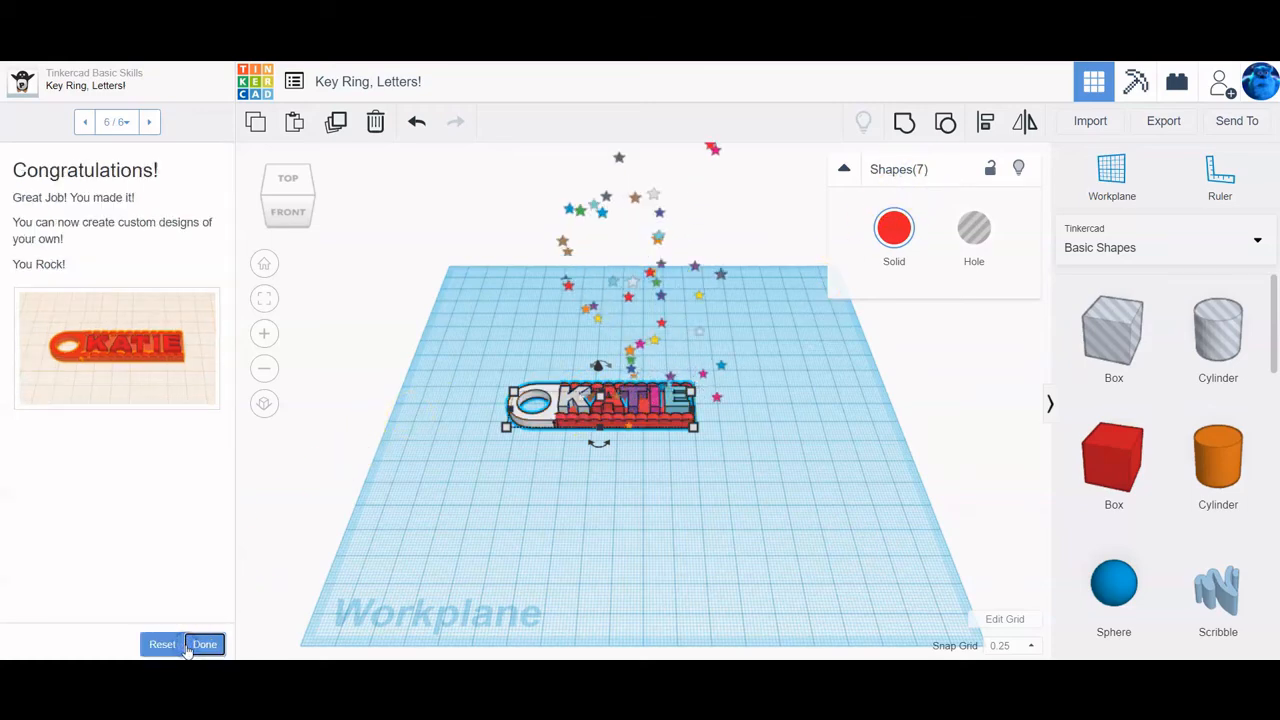
{"action": "left_click", "coordinate": [85, 121]}
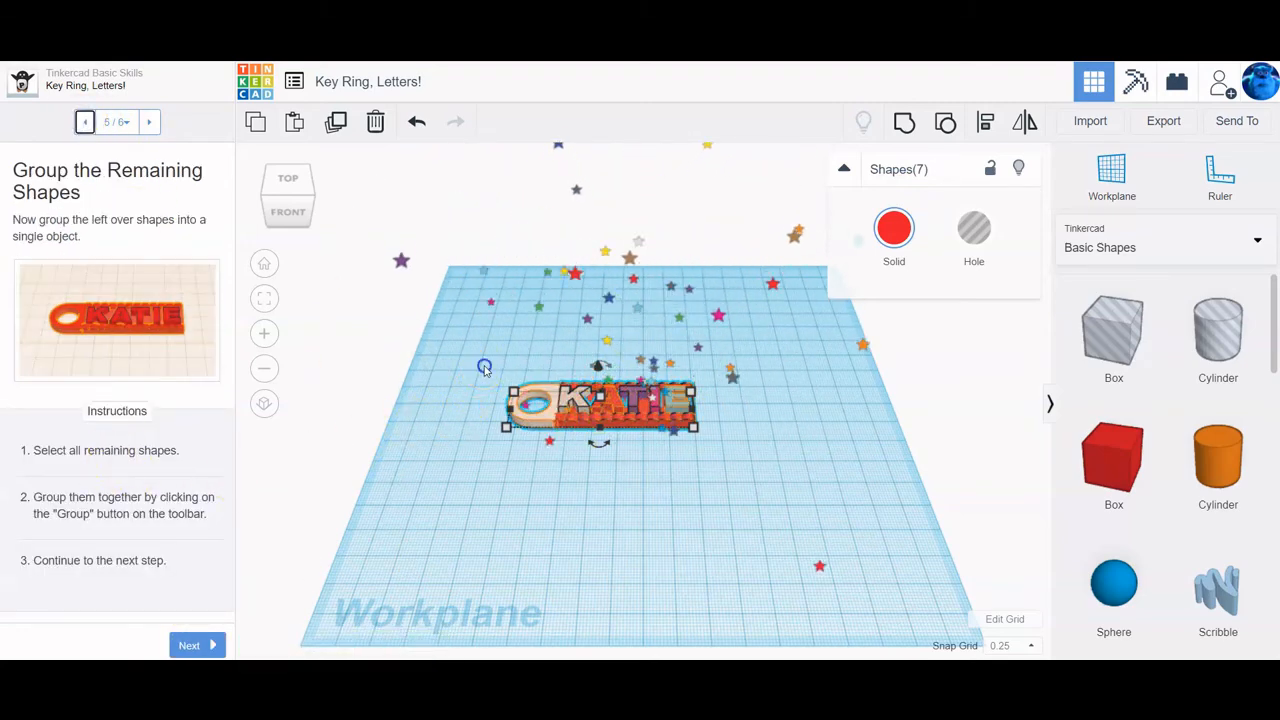
{"action": "left_click", "coordinate": [904, 121]}
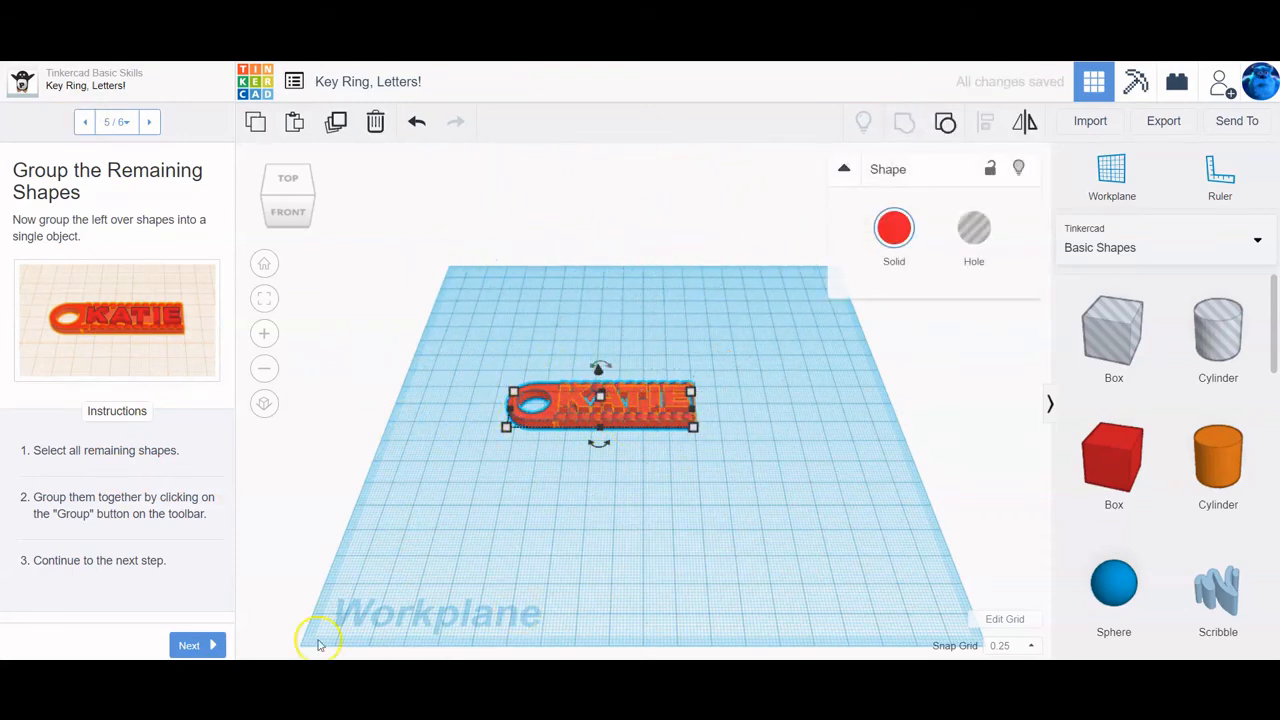
Step: Advance to the lesson's final page, fit the view to the grouped key ring, and mark the lesson as done
{"action": "left_click", "coordinate": [192, 645]}
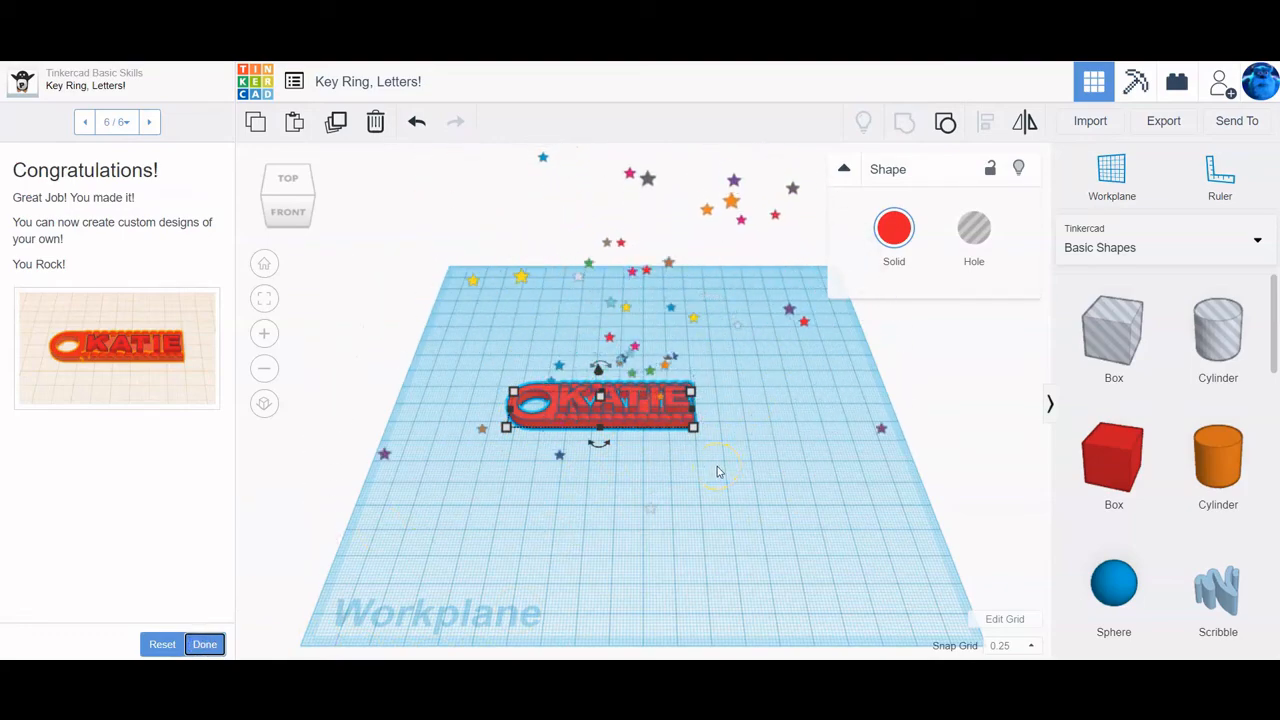
{"action": "left_click", "coordinate": [263, 298]}
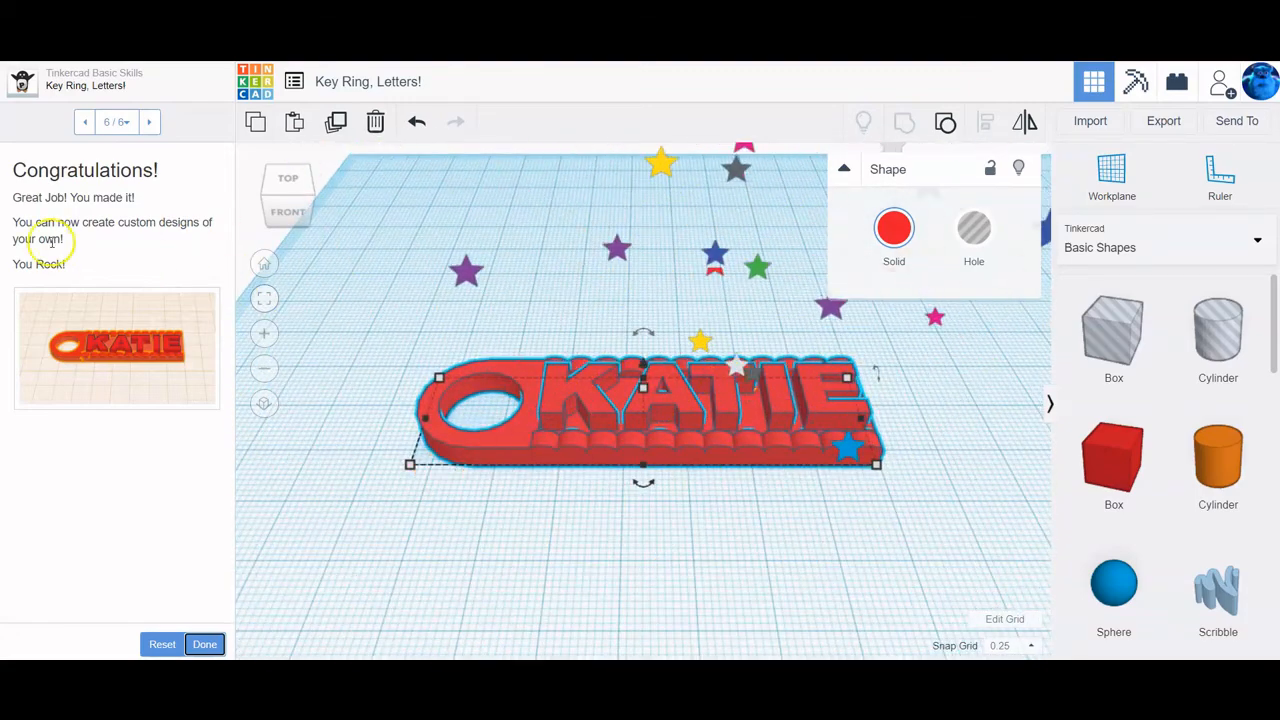
{"action": "left_click", "coordinate": [204, 645]}
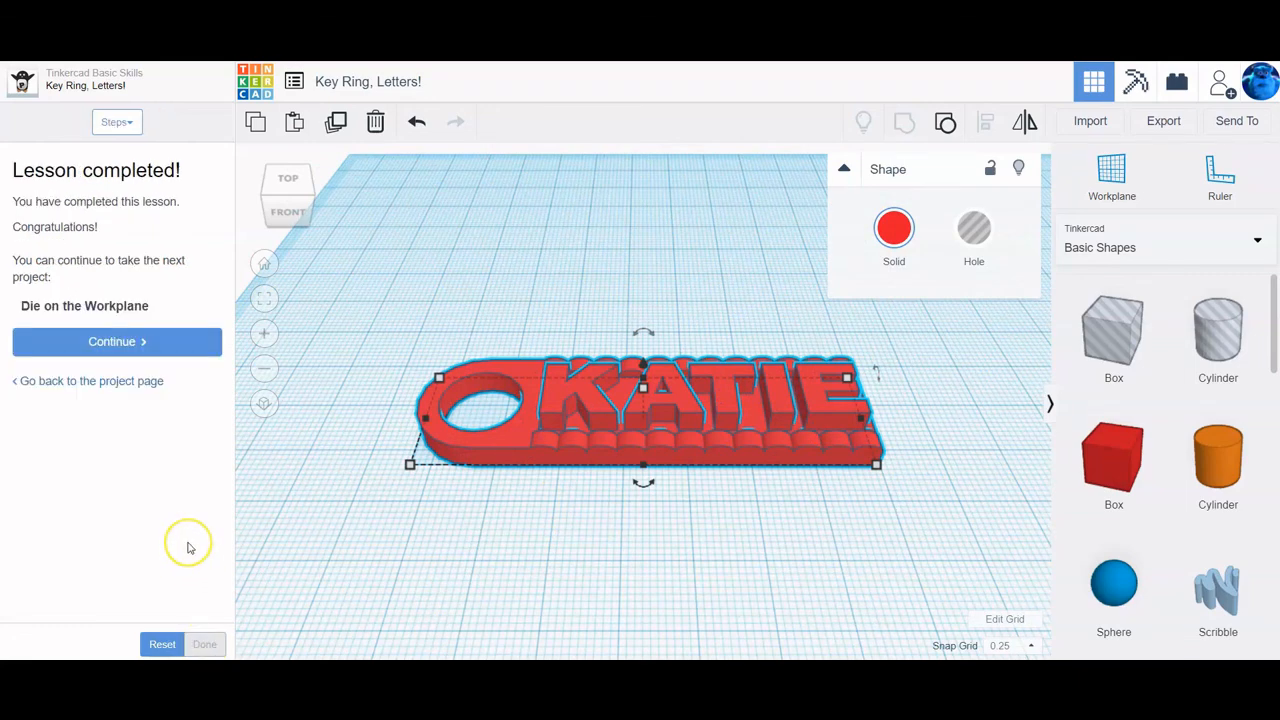